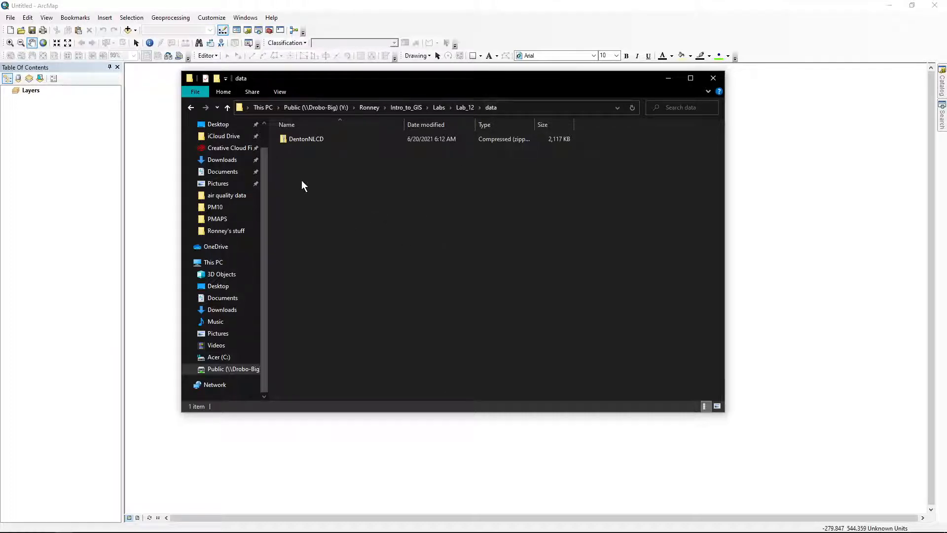
Step: Extract the DentonNLCD zip archive into a DentonNLCD folder within the Lab_12 data folder and minimize the file window
{"action": "left_click", "coordinate": [306, 138]}
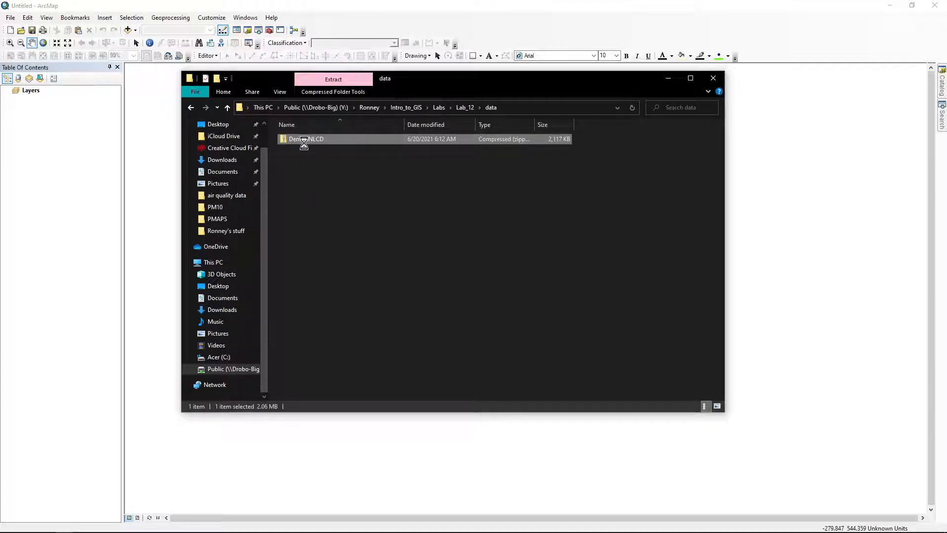
{"action": "right_click", "coordinate": [305, 141]}
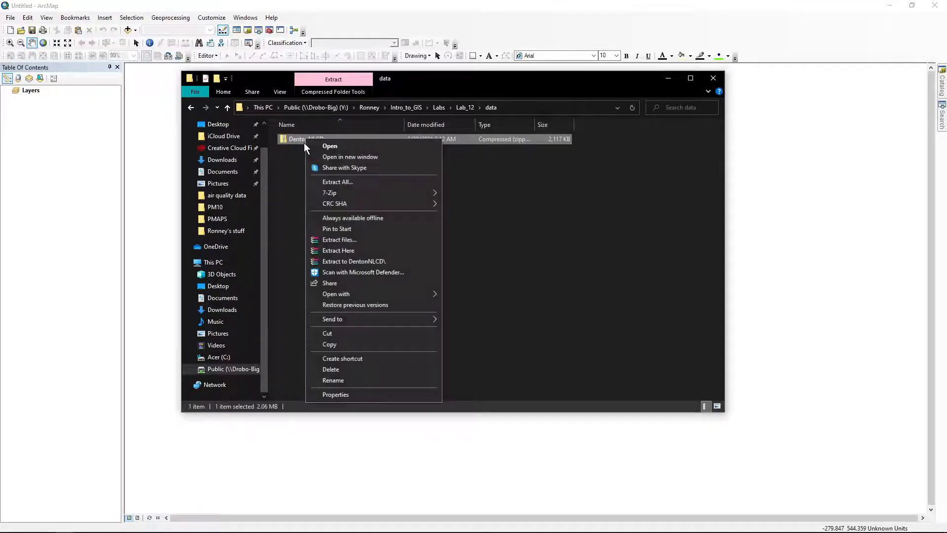
{"action": "left_click", "coordinate": [396, 181]}
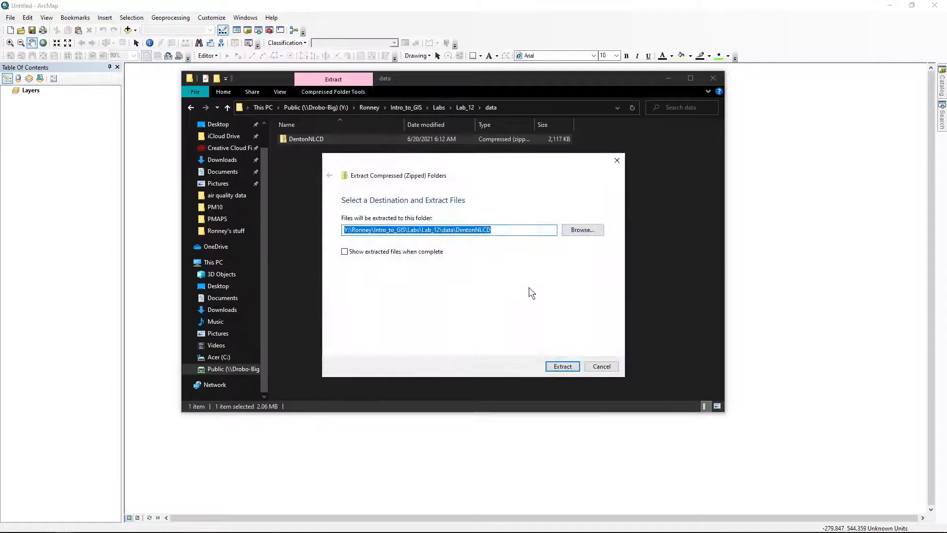
{"action": "left_click", "coordinate": [558, 365]}
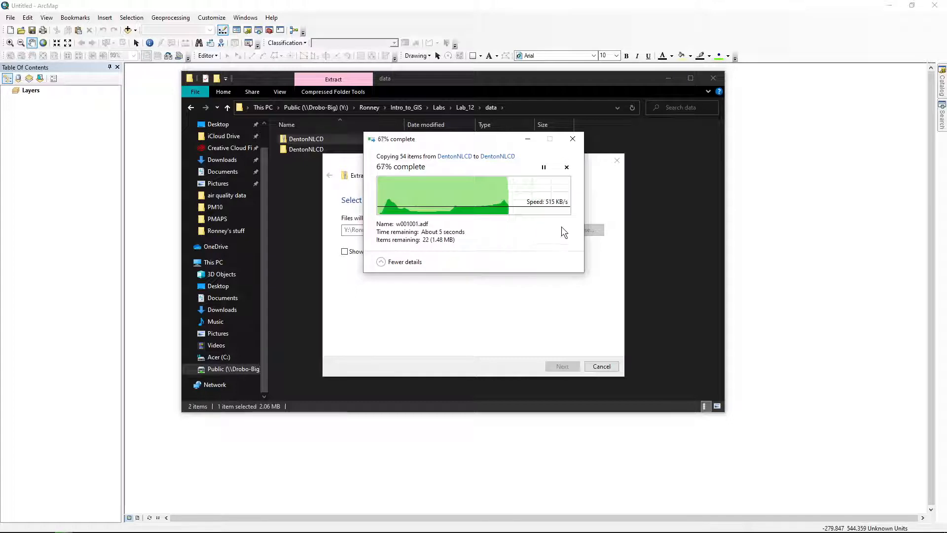
{"action": "left_click", "coordinate": [669, 78]}
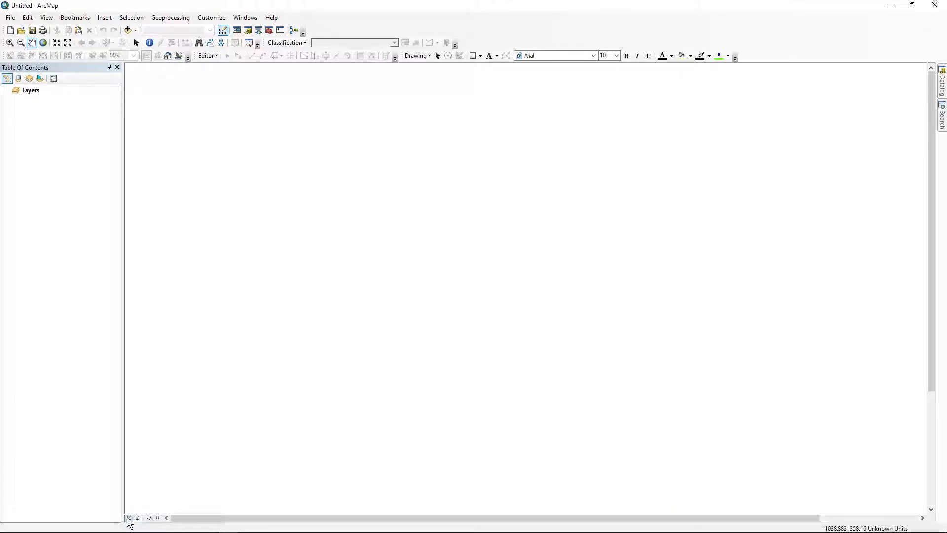
Step: View the empty page in layout view and return to data view
{"action": "left_click", "coordinate": [139, 518]}
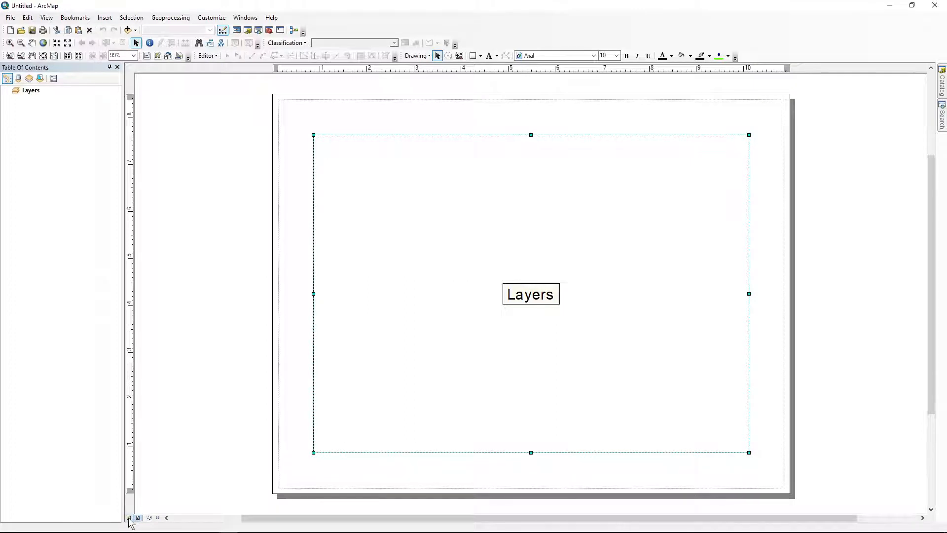
{"action": "left_click", "coordinate": [129, 518]}
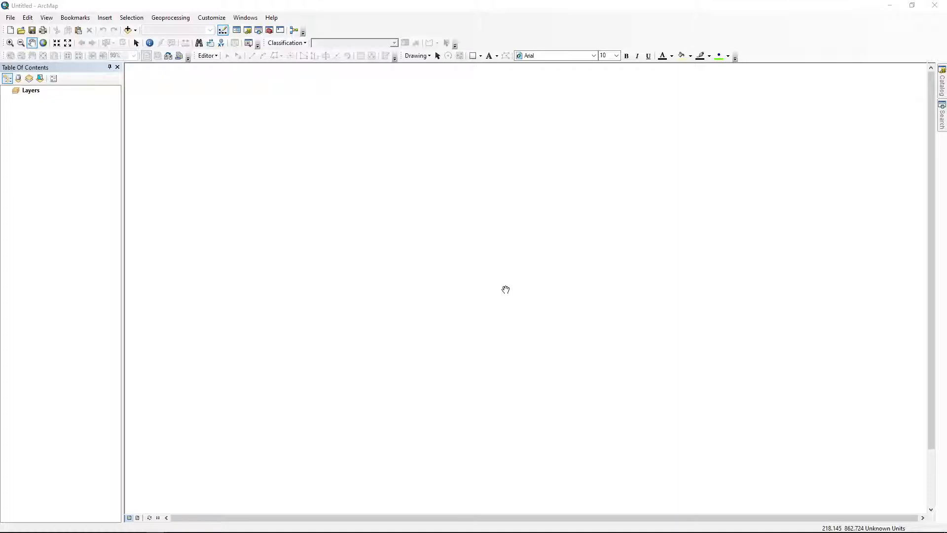
Step: Add the denton2001 raster from the Lab_12 data's nested DentonNLCD folder to the map
{"action": "mouse_move", "coordinate": [296, 532]}
{"action": "left_click", "coordinate": [942, 88]}
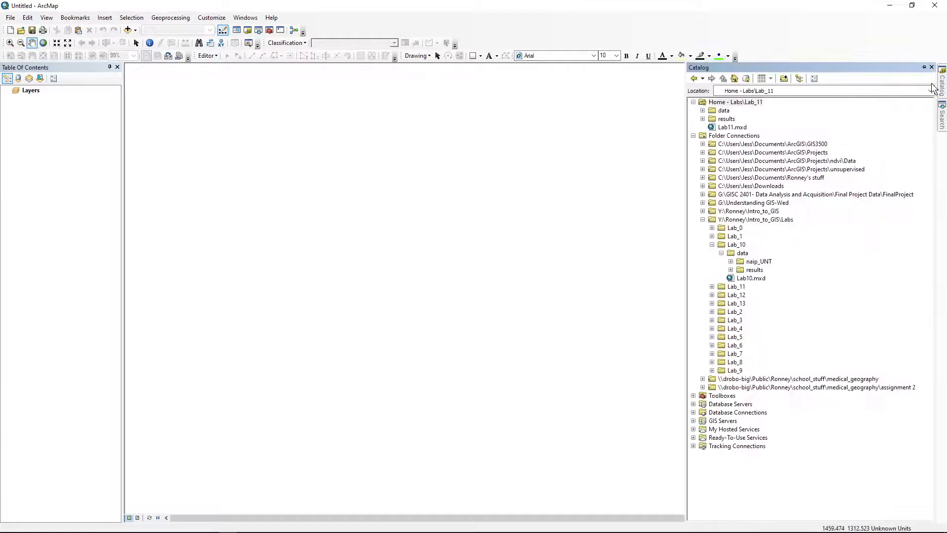
{"action": "left_click", "coordinate": [712, 245]}
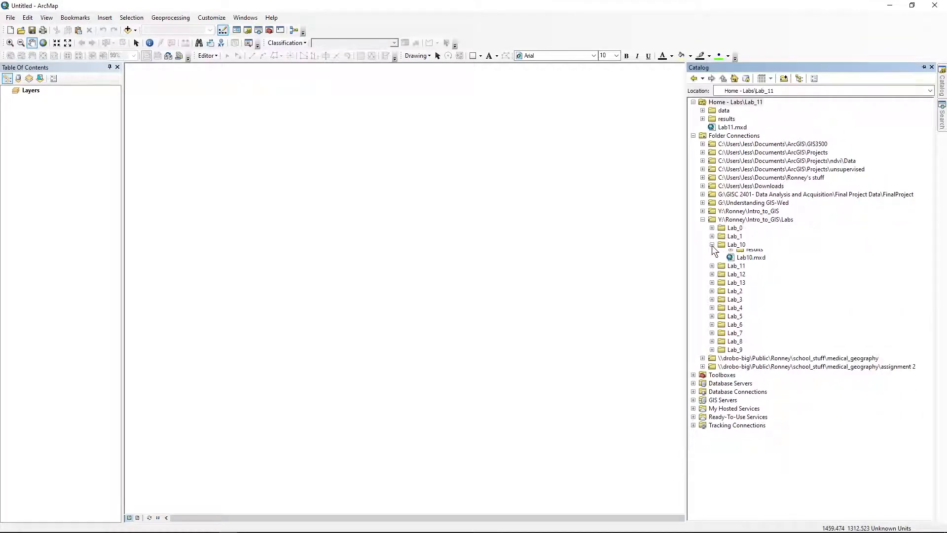
{"action": "left_click", "coordinate": [712, 253]}
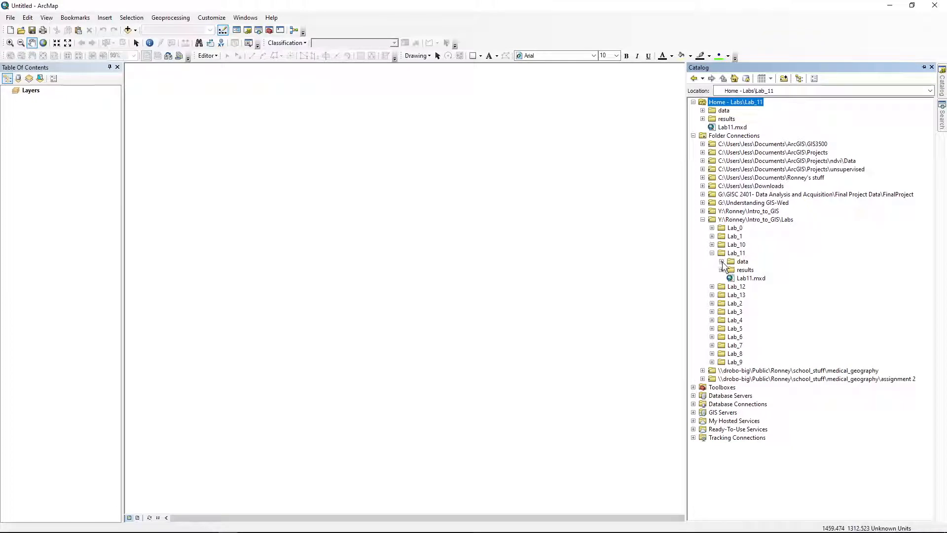
{"action": "left_click", "coordinate": [712, 253]}
{"action": "left_click", "coordinate": [712, 261]}
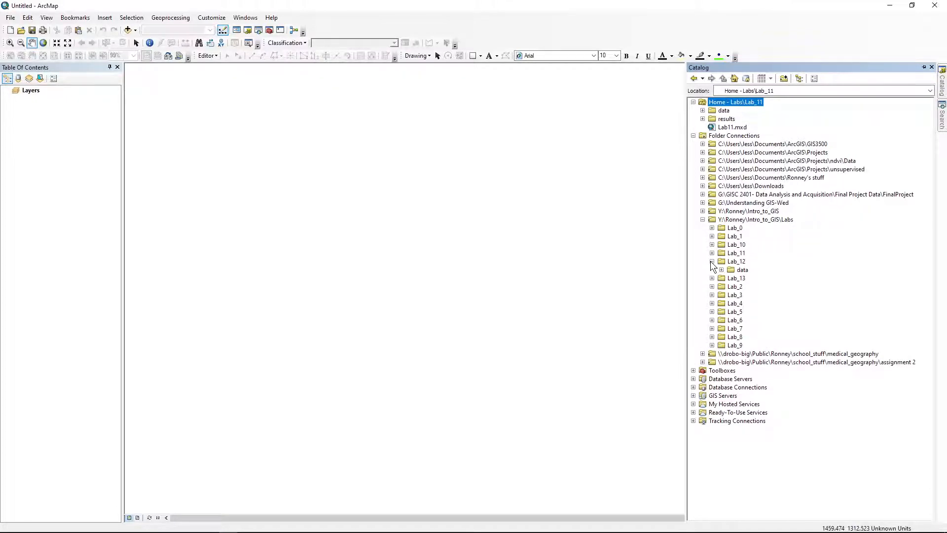
{"action": "left_click", "coordinate": [721, 270]}
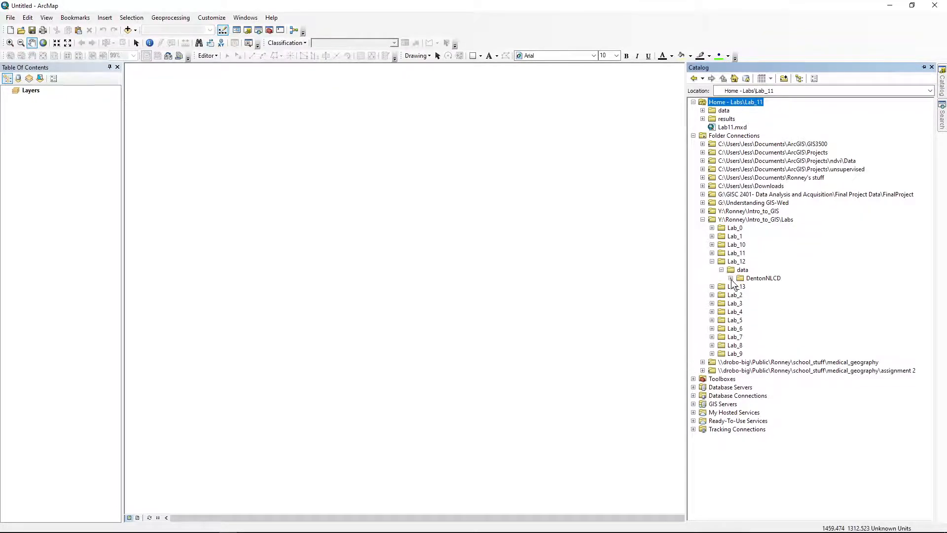
{"action": "left_click", "coordinate": [730, 278]}
{"action": "left_click", "coordinate": [739, 286]}
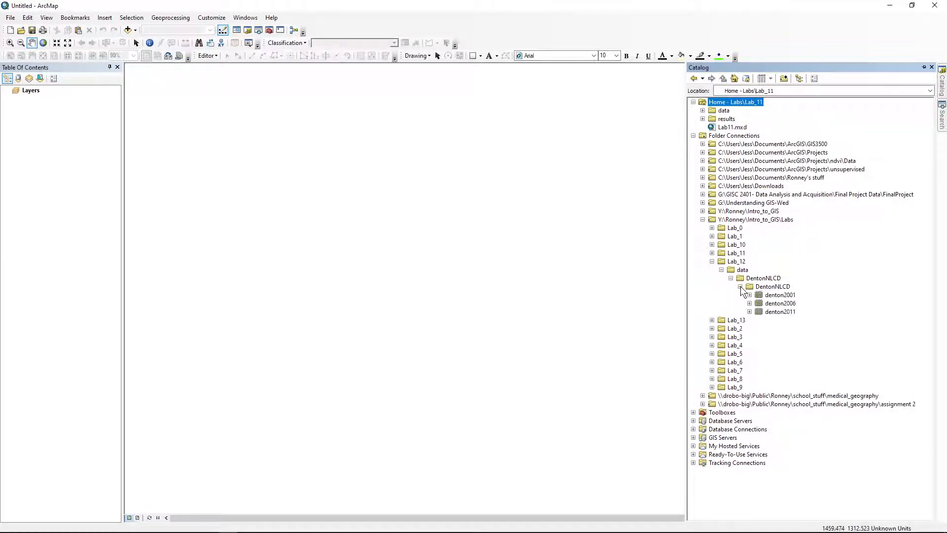
{"action": "left_click", "coordinate": [782, 296]}
{"action": "left_click_drag", "start_coordinate": [781, 298], "coordinate": [695, 350]}
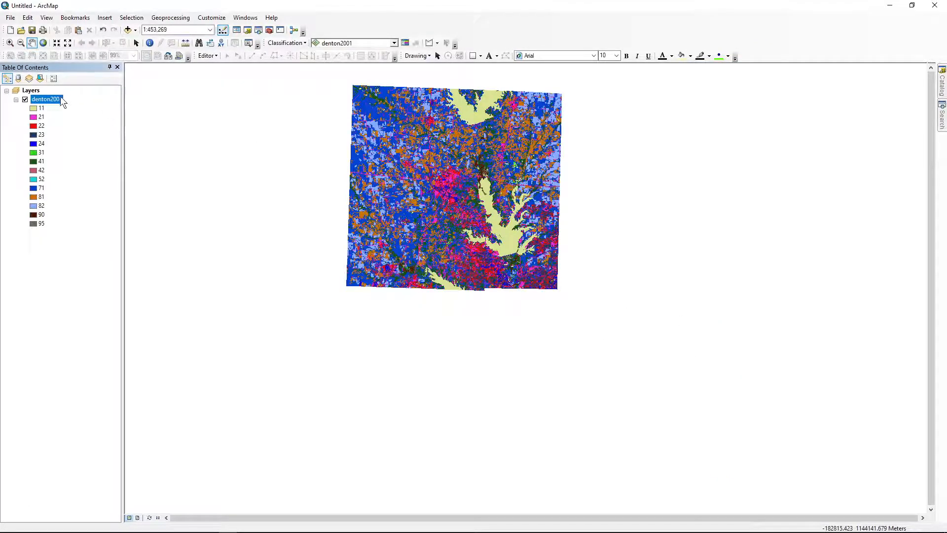
Step: Add the denton2006 and denton2011 rasters from the same DentonNLCD folder to the map
{"action": "mouse_move", "coordinate": [942, 84]}
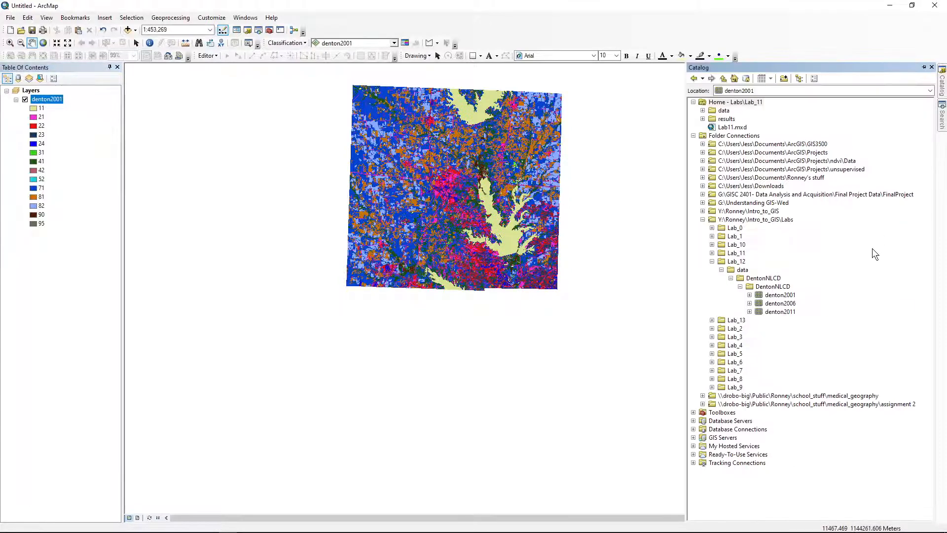
{"action": "left_click_drag", "start_coordinate": [780, 303], "coordinate": [774, 307]}
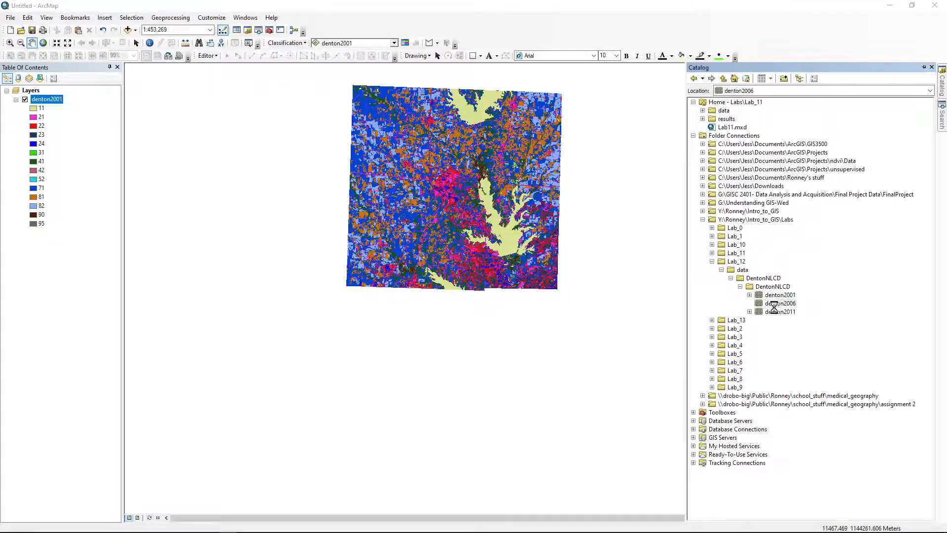
{"action": "double_click", "coordinate": [774, 306]}
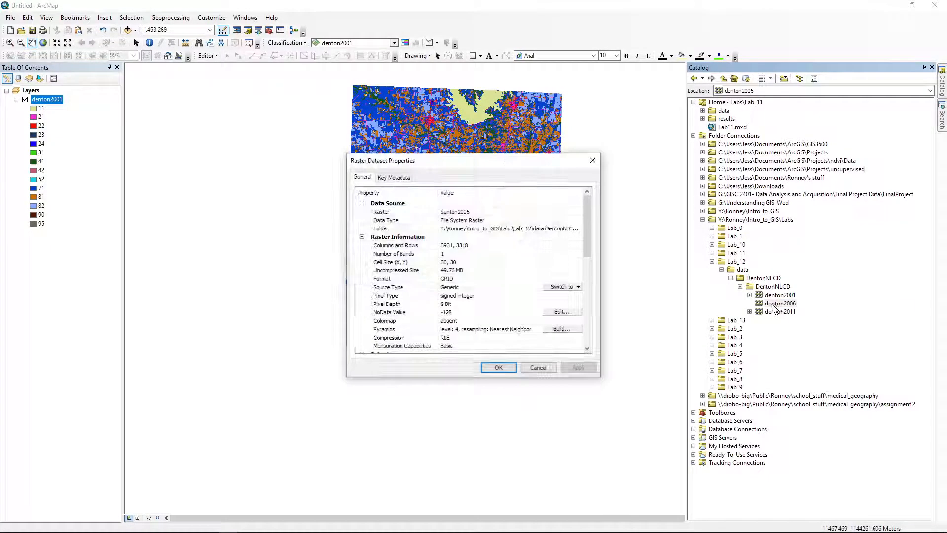
{"action": "left_click", "coordinate": [538, 368]}
{"action": "left_click_drag", "start_coordinate": [779, 303], "coordinate": [558, 310]}
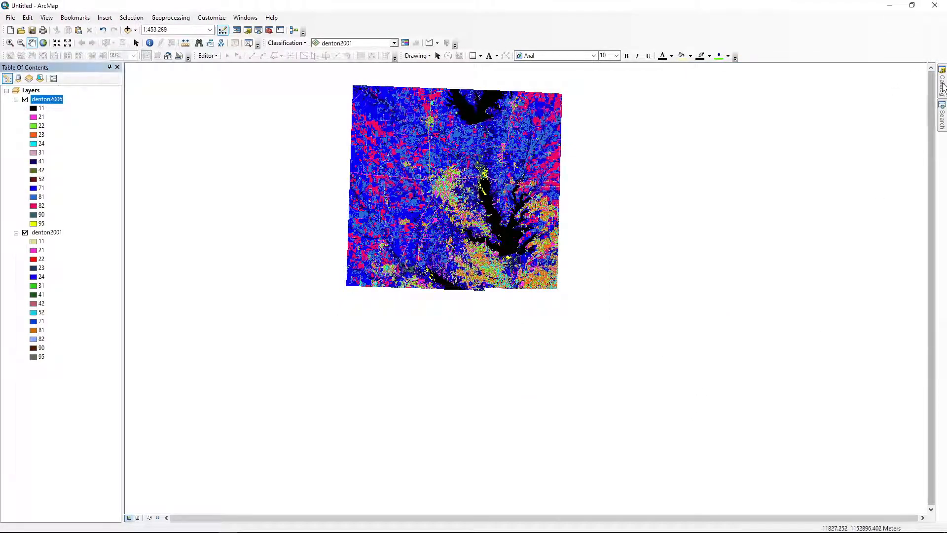
{"action": "mouse_move", "coordinate": [942, 86]}
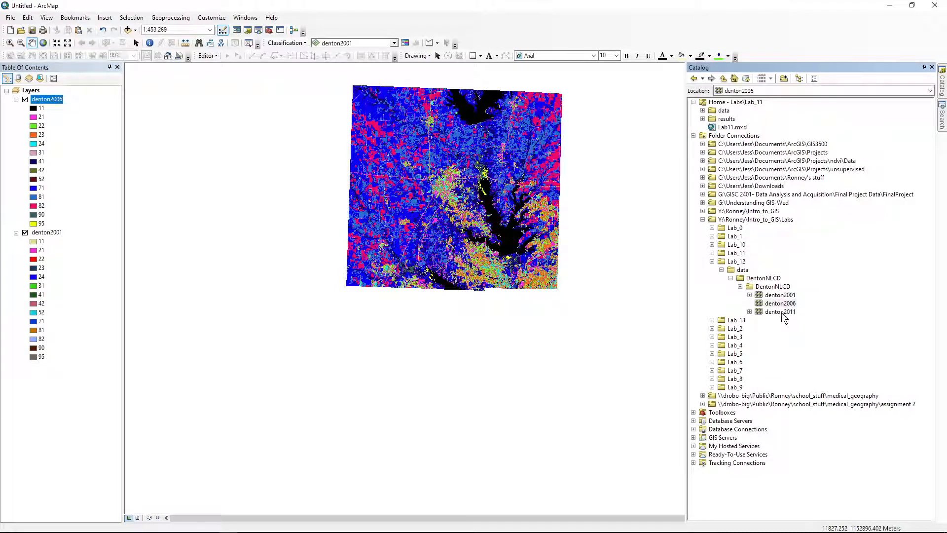
{"action": "mouse_move", "coordinate": [782, 314]}
{"action": "left_mouse_down"}
{"action": "mouse_move", "coordinate": [765, 312]}
{"action": "mouse_move", "coordinate": [600, 448]}
{"action": "left_mouse_up"}
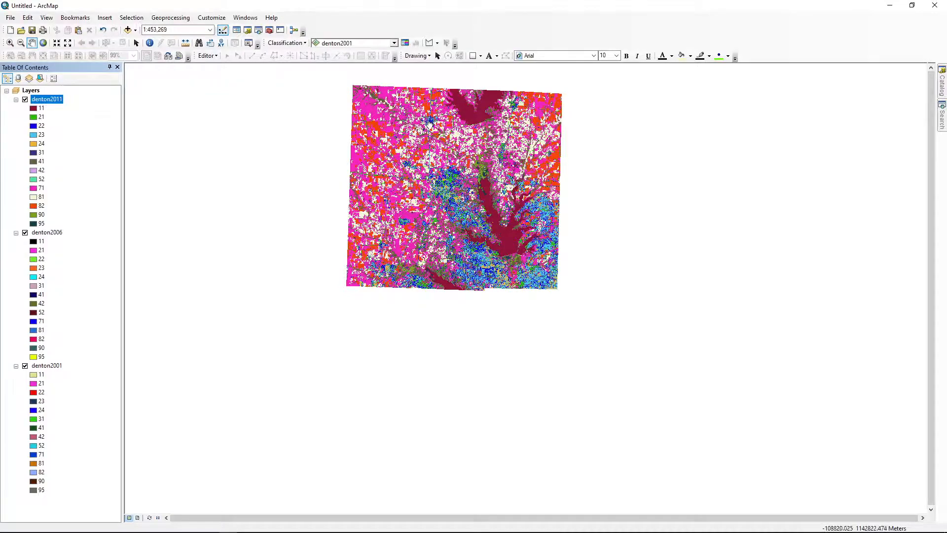
Step: View the full extent of the stacked Denton rasters enlarged to a scale of 1:250,000
{"action": "left_click_drag", "start_coordinate": [427, 128], "coordinate": [467, 214]}
{"action": "scroll", "coordinate": [517, 250], "scroll_direction": "up", "scroll_amount": 1}
{"action": "scroll", "coordinate": [517, 250], "scroll_direction": "up", "scroll_amount": 1}
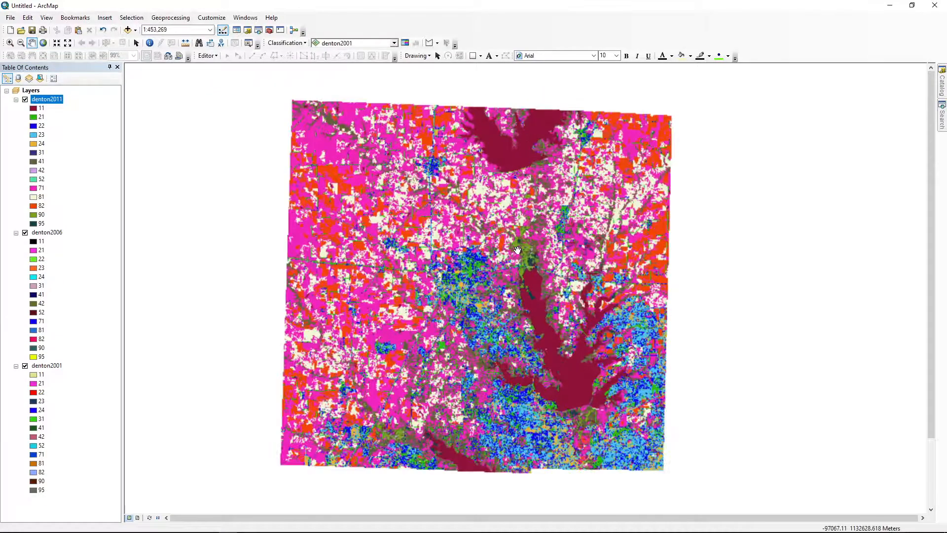
{"action": "left_click_drag", "start_coordinate": [442, 263], "coordinate": [461, 261]}
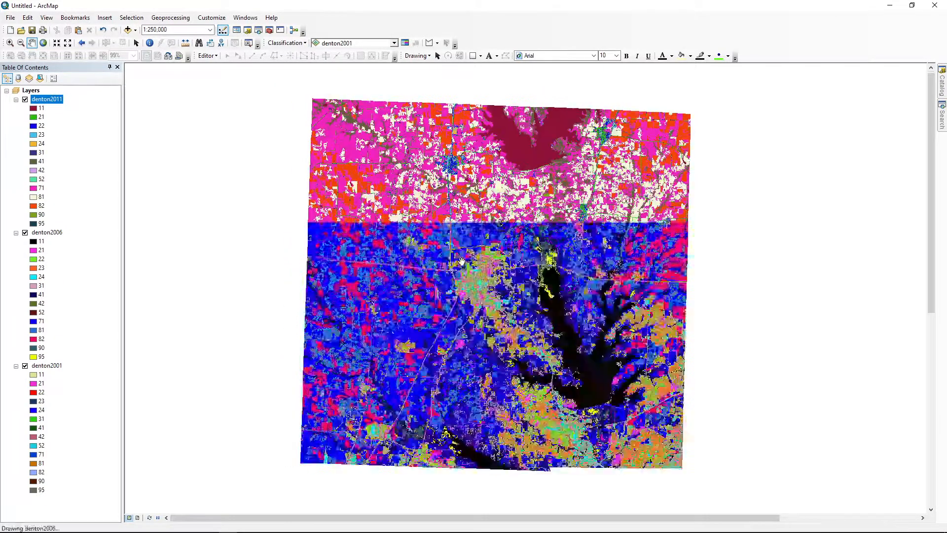
{"action": "right_click", "coordinate": [55, 99]}
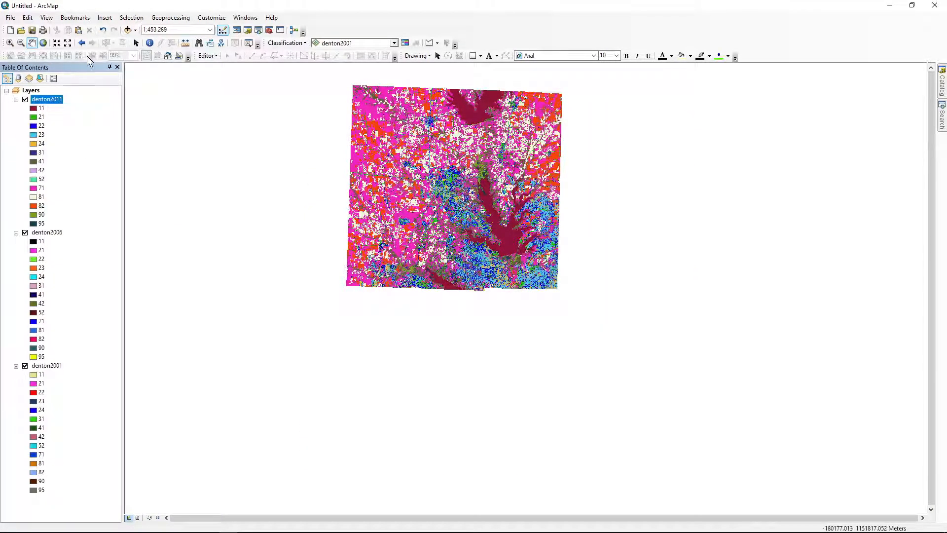
{"action": "left_click", "coordinate": [83, 42]}
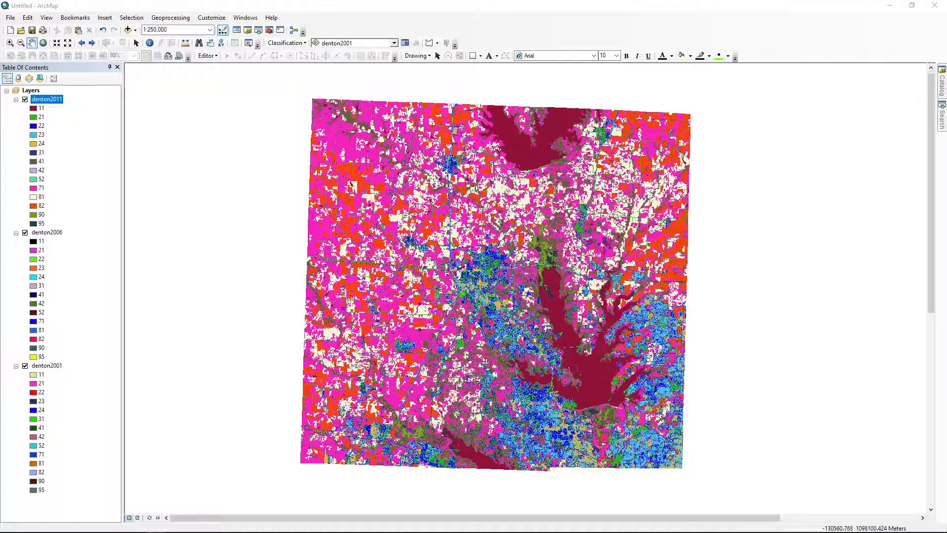
Step: Switch to the Snipping Tool, examine the NLCD Land Cover Classification Legend for the class codes, and minimize it
{"action": "mouse_move", "coordinate": [280, 529]}
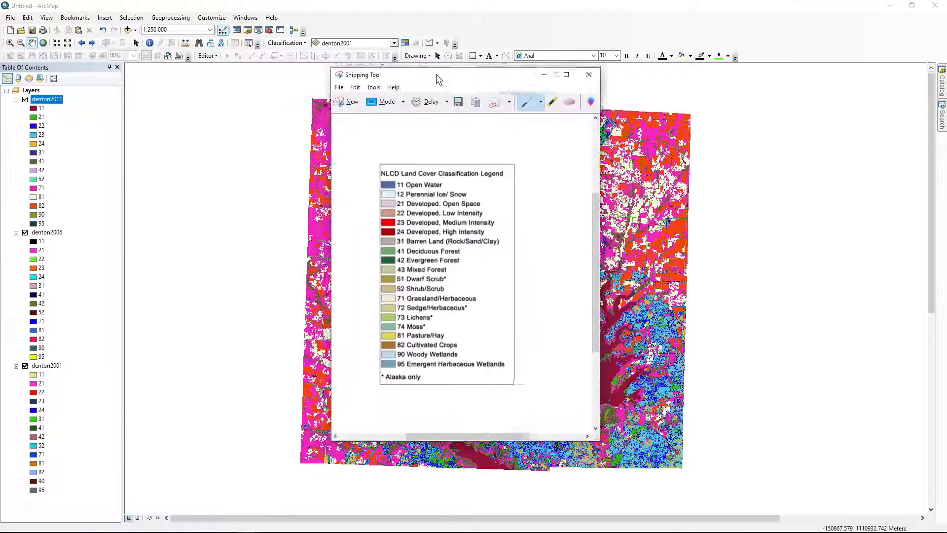
{"action": "left_click_drag", "start_coordinate": [414, 180], "coordinate": [413, 180]}
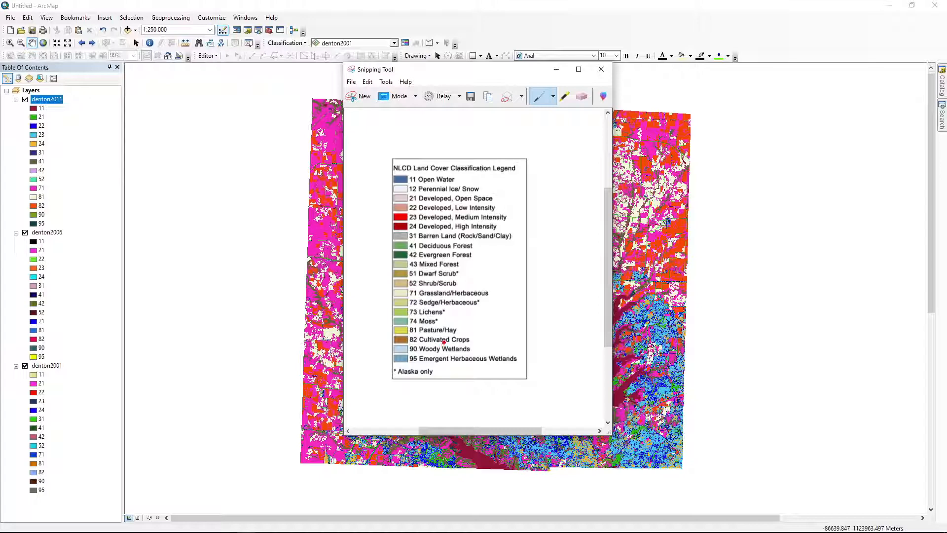
{"action": "left_click", "coordinate": [555, 70]}
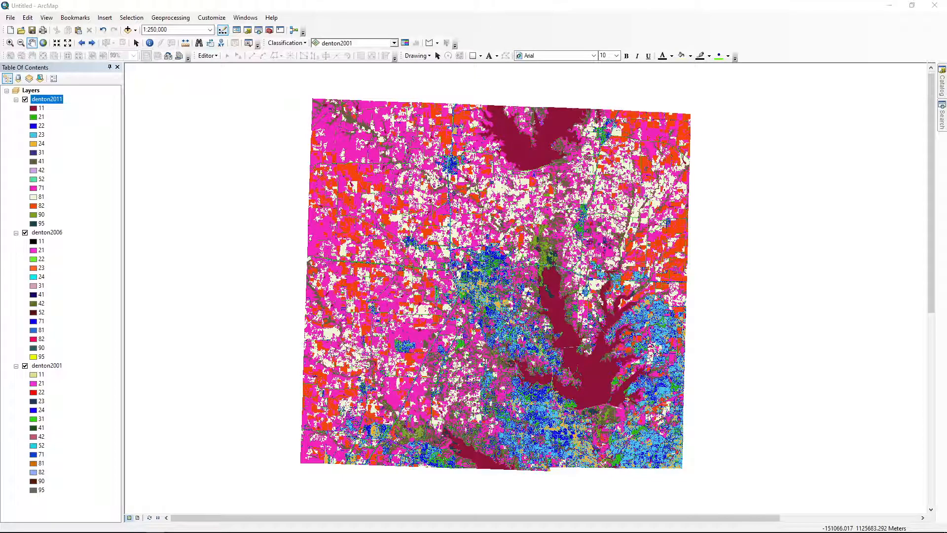
Step: Check the denton2011 raster's cell size in its layer properties and close them without changes
{"action": "right_click", "coordinate": [50, 101]}
{"action": "left_click", "coordinate": [128, 241]}
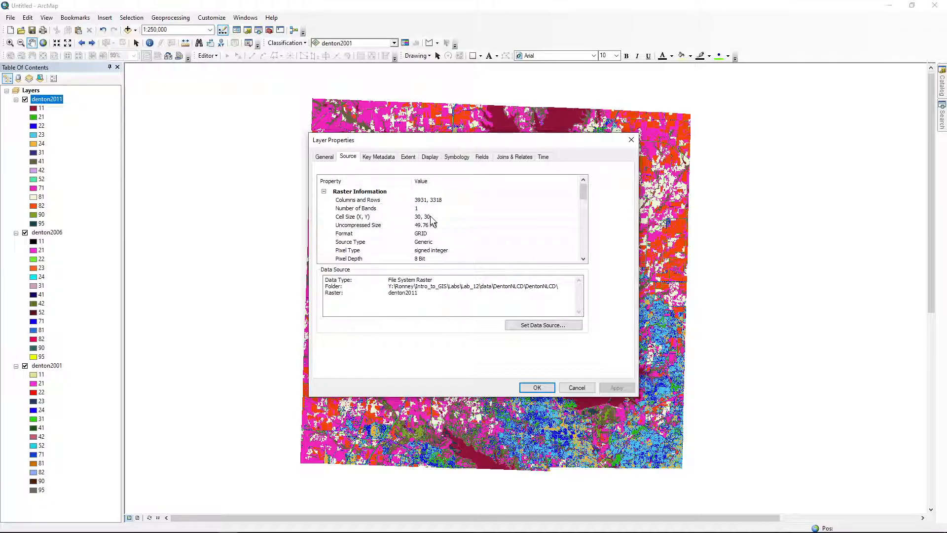
{"action": "left_click", "coordinate": [577, 388]}
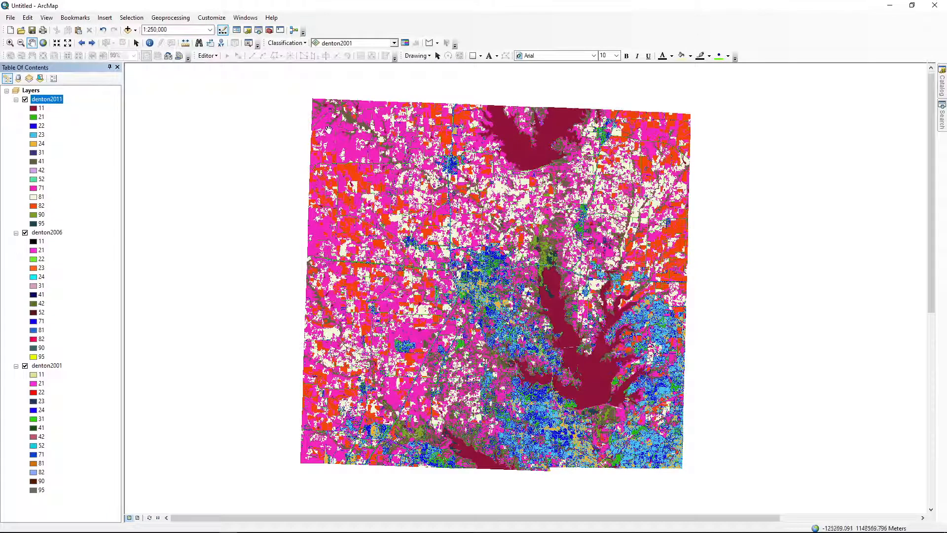
Step: Measure the side of a single denton2011 raster cell with the distance units set to meters, and close the Measure window
{"action": "left_click", "coordinate": [9, 42]}
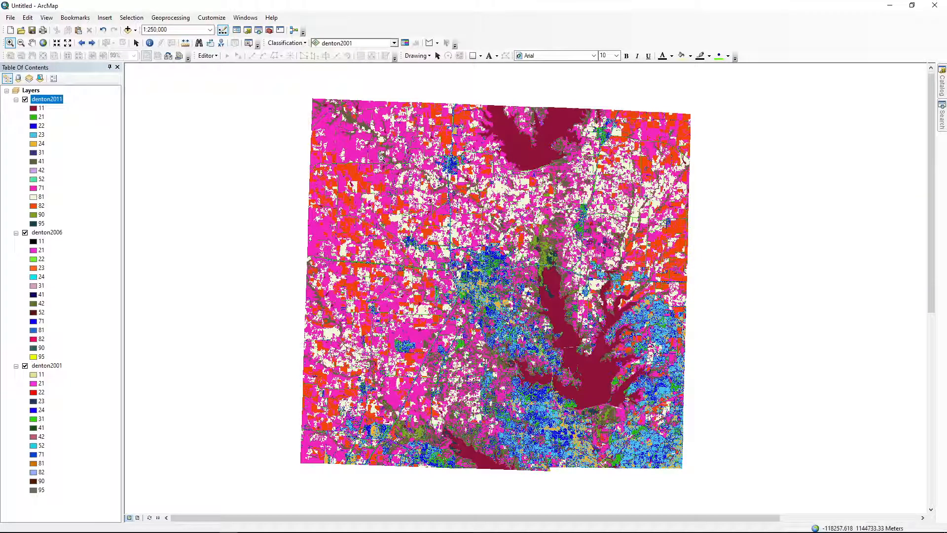
{"action": "left_click_drag", "start_coordinate": [381, 157], "coordinate": [393, 164]}
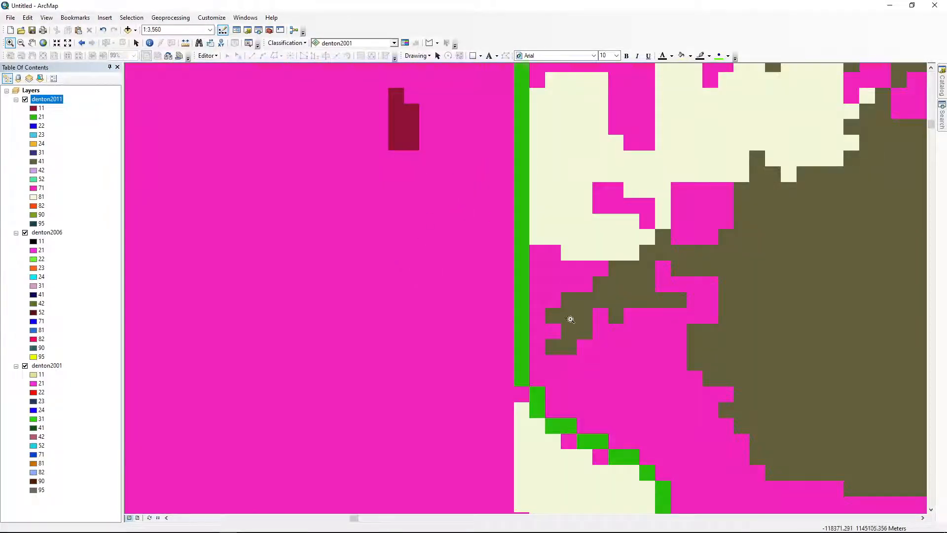
{"action": "left_click_drag", "start_coordinate": [539, 334], "coordinate": [563, 357]}
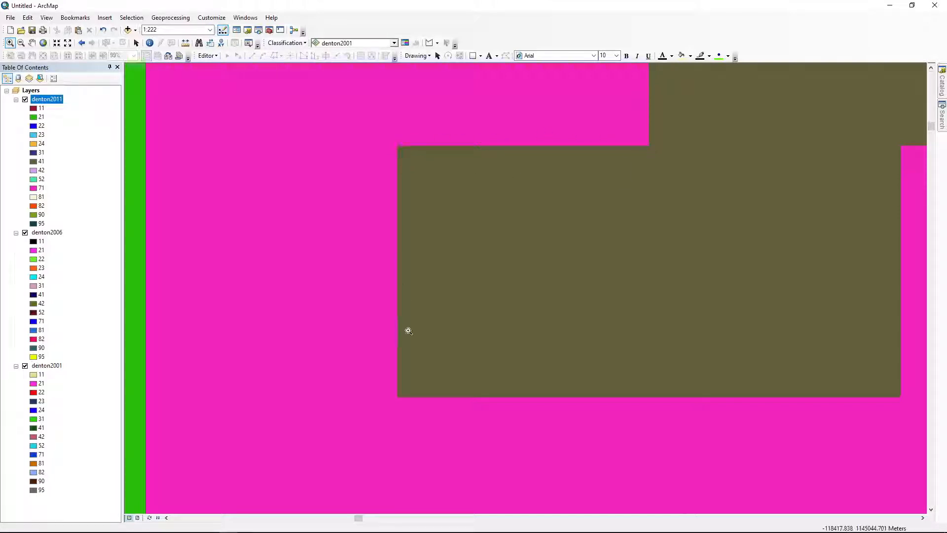
{"action": "left_click", "coordinate": [185, 43]}
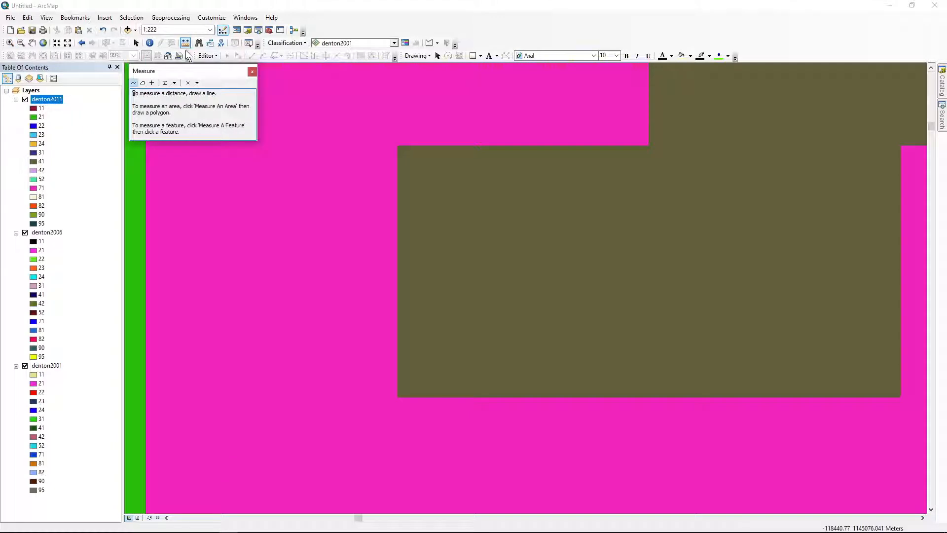
{"action": "left_click", "coordinate": [397, 146]}
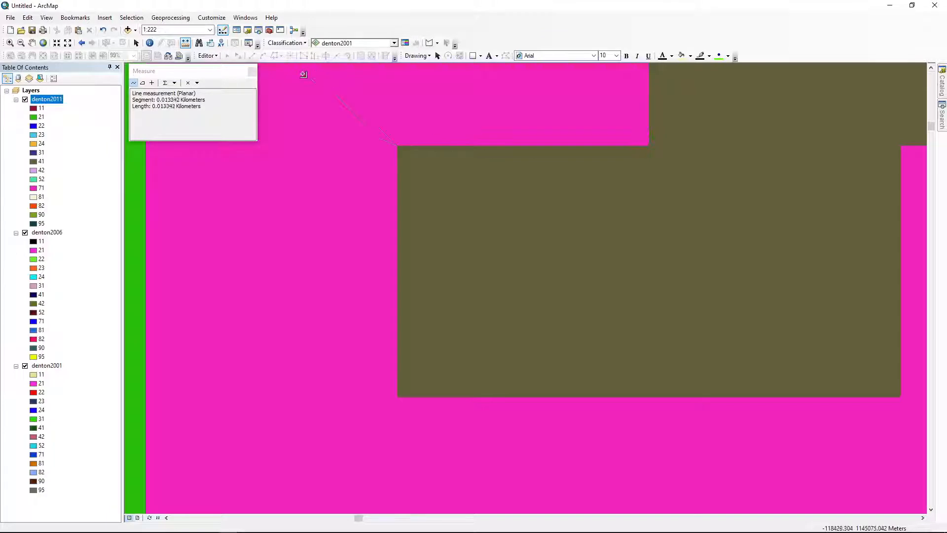
{"action": "left_click", "coordinate": [196, 83]}
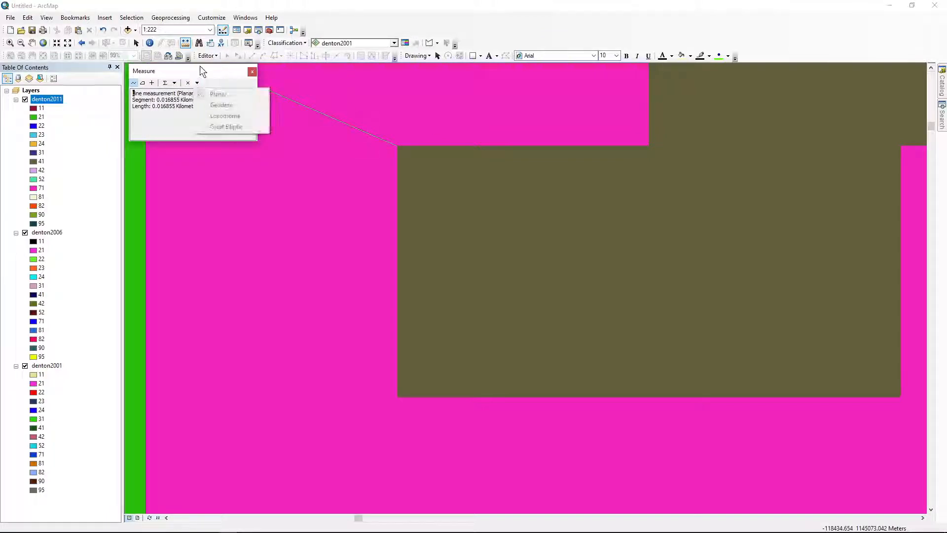
{"action": "left_click", "coordinate": [174, 83]}
{"action": "mouse_move", "coordinate": [213, 97]}
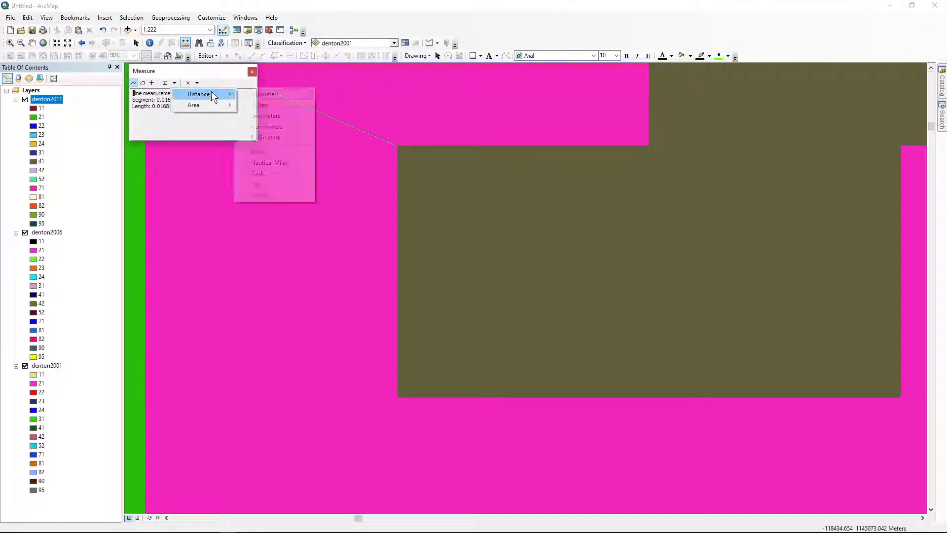
{"action": "left_click", "coordinate": [259, 105]}
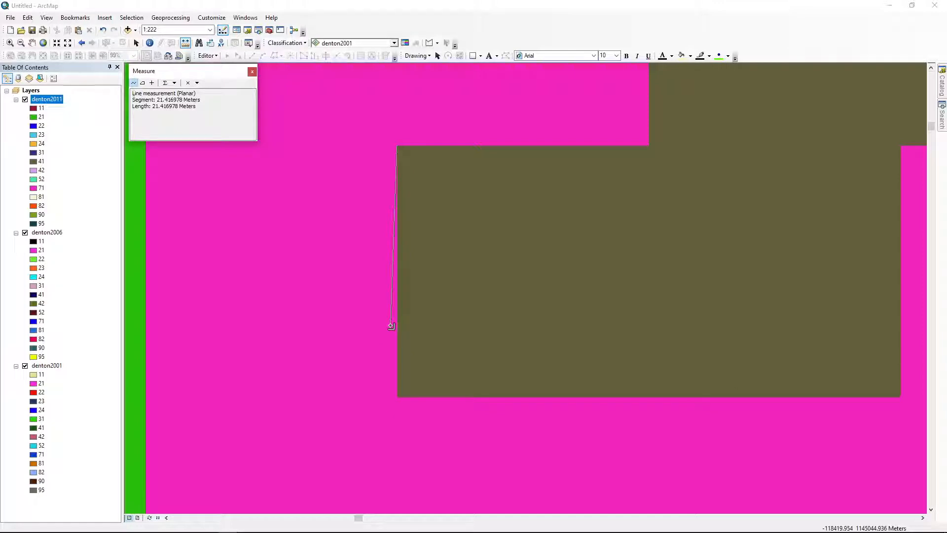
{"action": "left_click", "coordinate": [252, 71]}
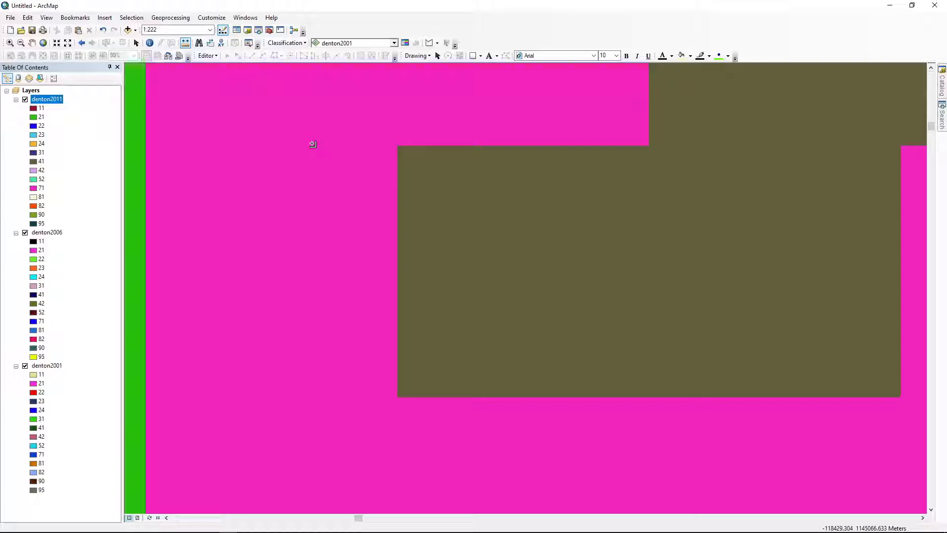
Step: Examine the denton2011 layer's source properties for its raster information, including columns and rows, cell size and format
{"action": "right_click", "coordinate": [43, 98]}
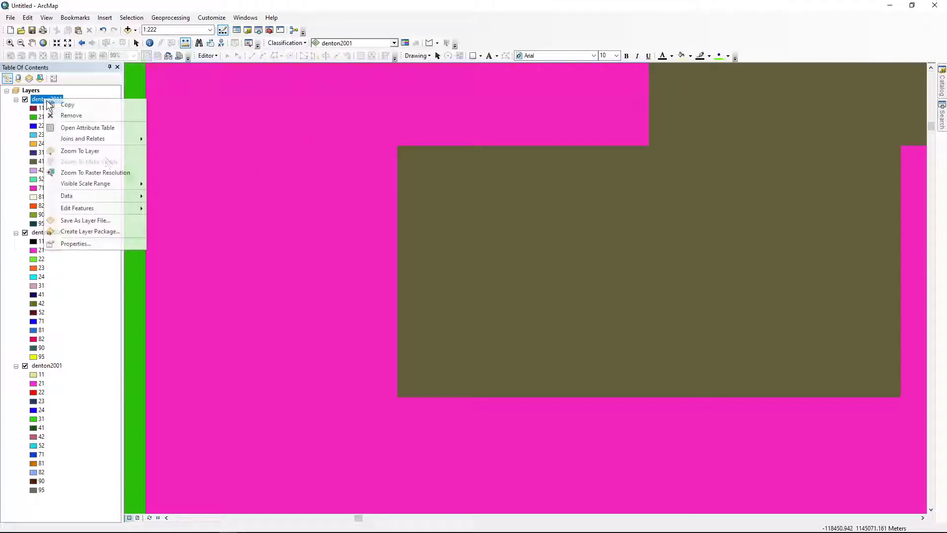
{"action": "left_click", "coordinate": [96, 245]}
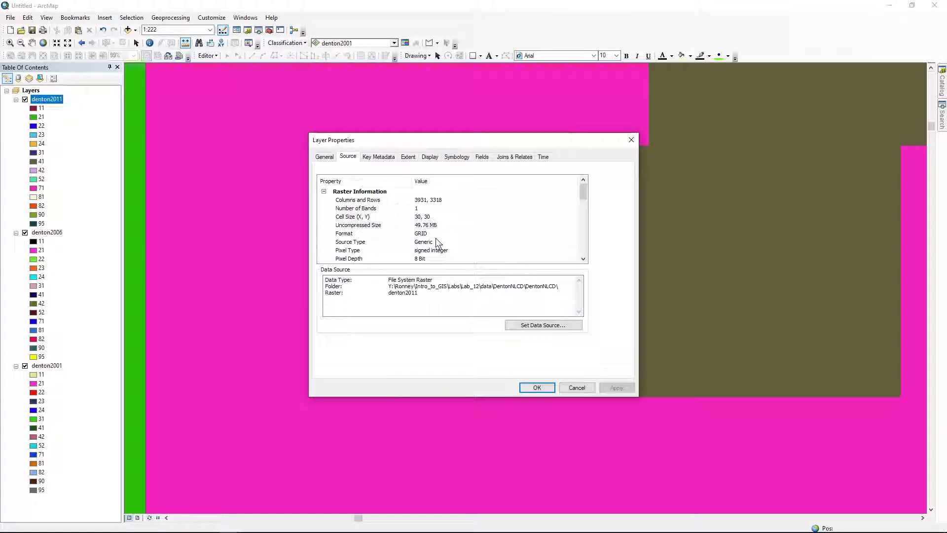
{"action": "scroll", "coordinate": [436, 238], "scroll_direction": "down", "scroll_amount": 2}
{"action": "scroll", "coordinate": [436, 232], "scroll_direction": "up", "scroll_amount": 2}
{"action": "scroll", "coordinate": [438, 208], "scroll_direction": "down", "scroll_amount": 4}
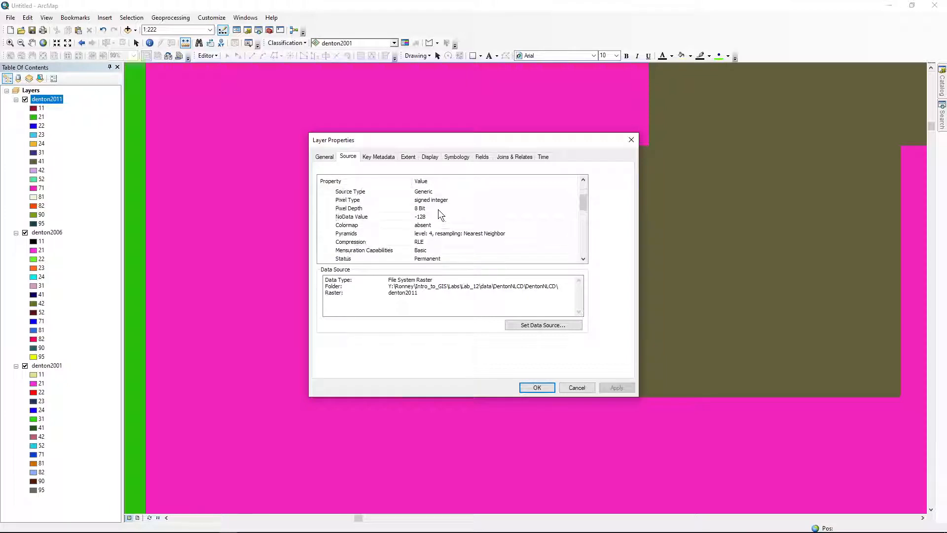
{"action": "scroll", "coordinate": [438, 211], "scroll_direction": "down", "scroll_amount": 7}
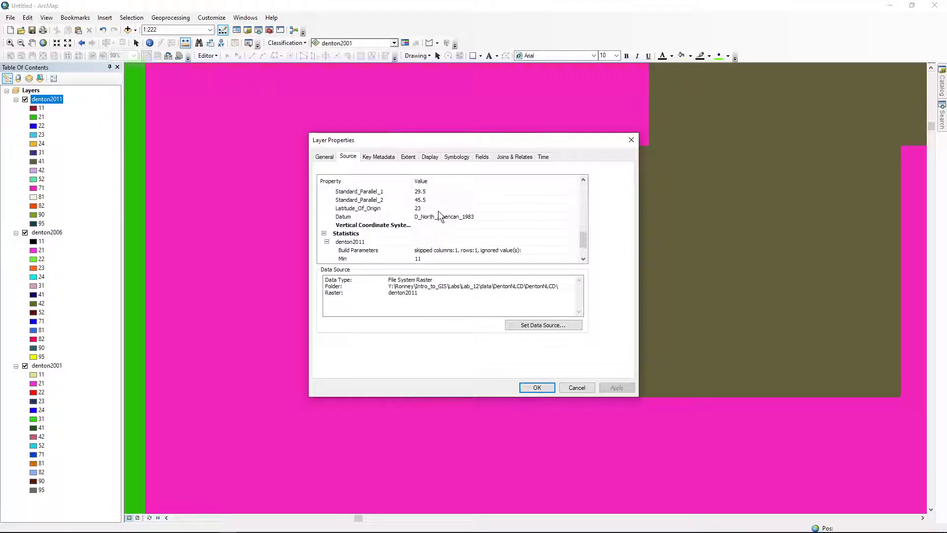
{"action": "scroll", "coordinate": [437, 211], "scroll_direction": "up", "scroll_amount": 10}
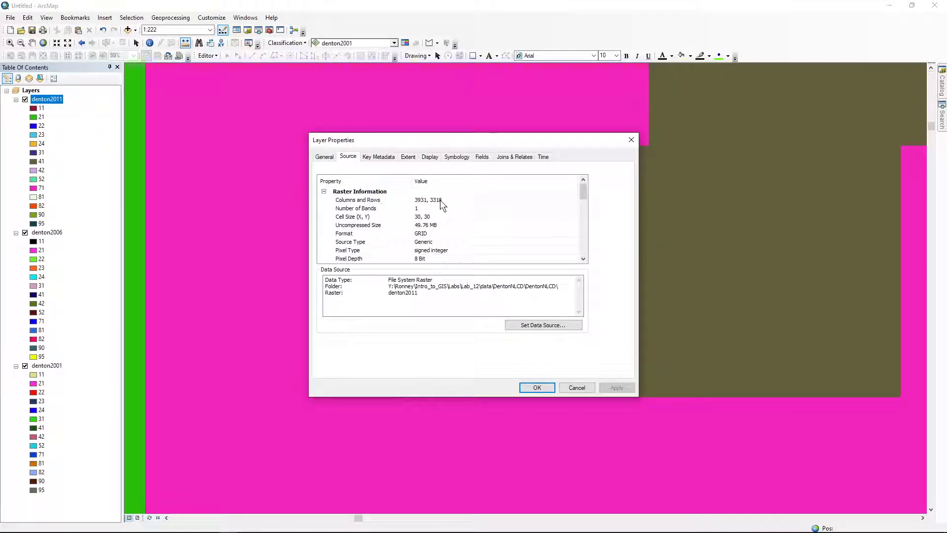
{"action": "left_click", "coordinate": [324, 157]}
{"action": "left_click", "coordinate": [355, 156]}
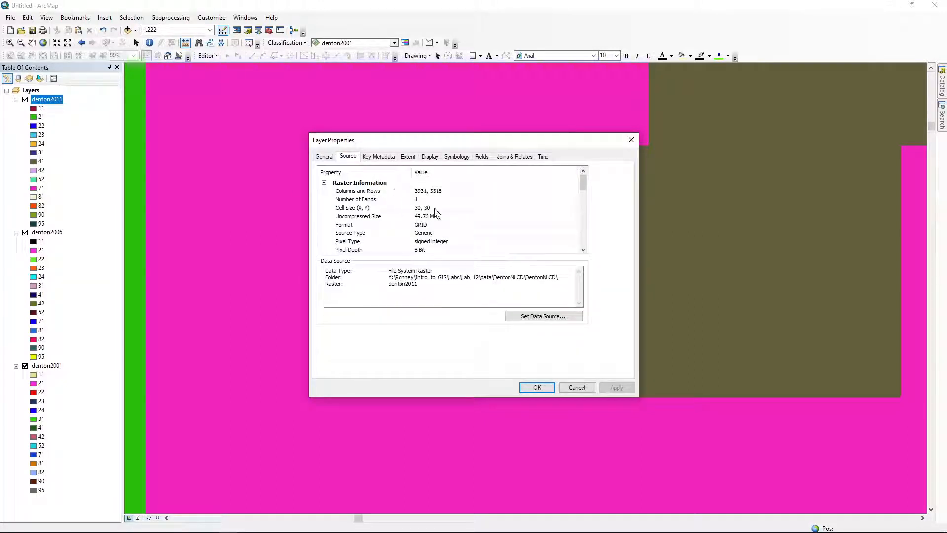
{"action": "left_click", "coordinate": [439, 223]}
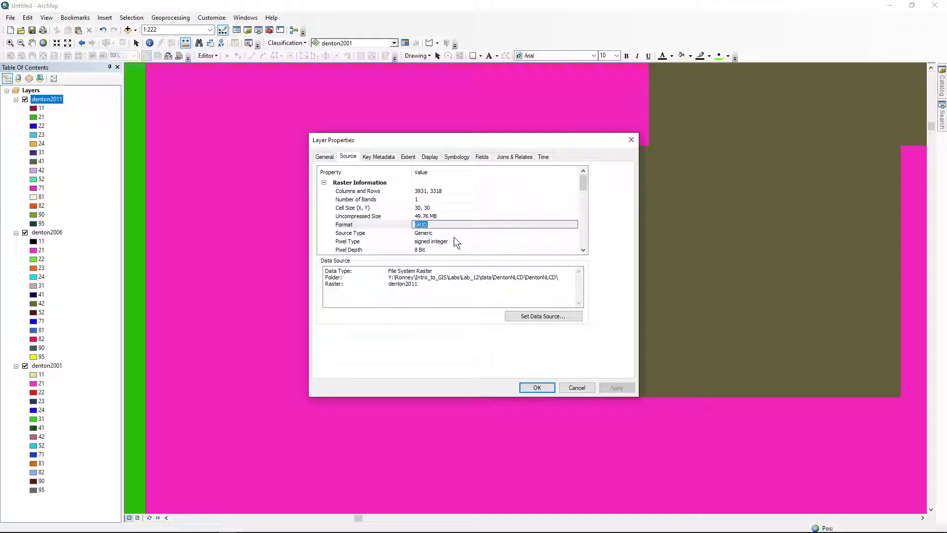
{"action": "left_click", "coordinate": [360, 234]}
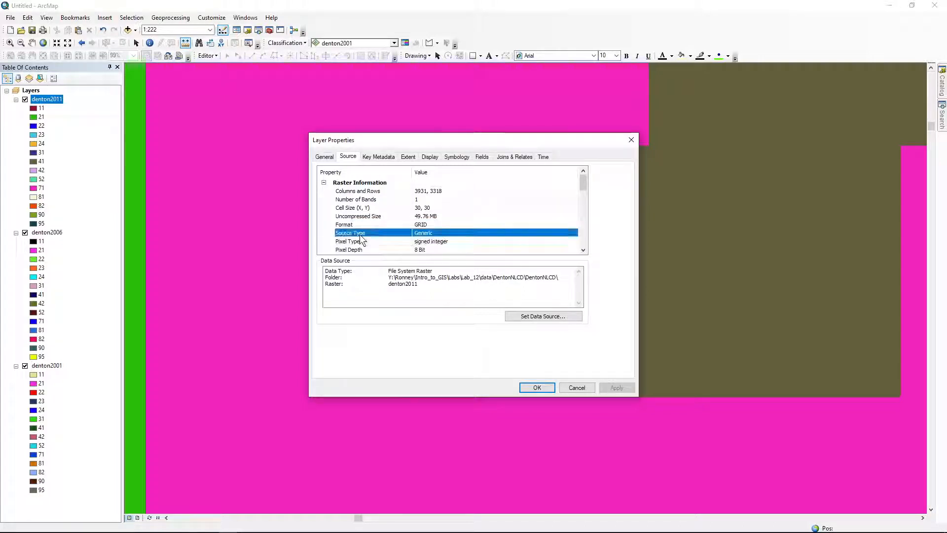
Step: Check the spatial reference and linear unit behind denton2011's cell size, and close the layer properties without changes
{"action": "scroll", "coordinate": [362, 225], "scroll_direction": "down", "scroll_amount": 1}
{"action": "scroll", "coordinate": [375, 211], "scroll_direction": "down", "scroll_amount": 1}
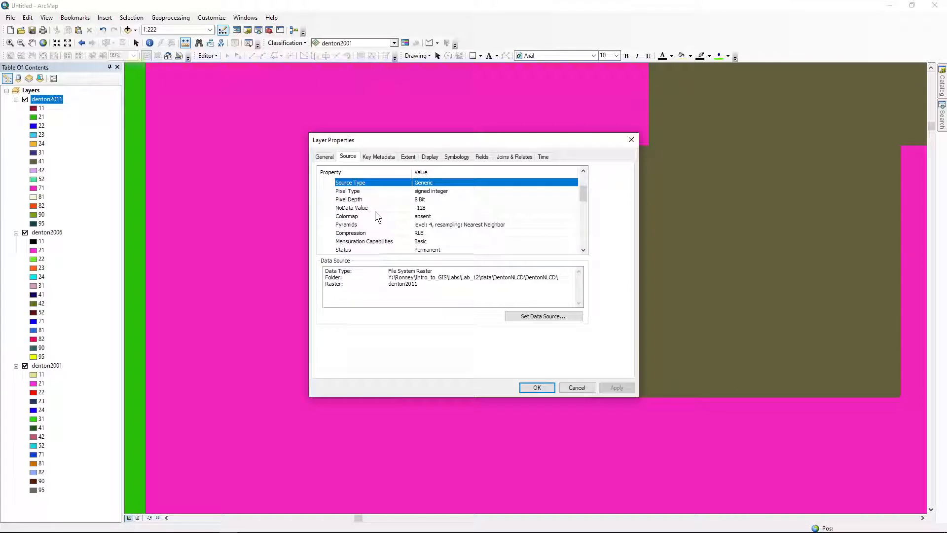
{"action": "scroll", "coordinate": [375, 211], "scroll_direction": "down", "scroll_amount": 1}
{"action": "scroll", "coordinate": [375, 216], "scroll_direction": "down", "scroll_amount": 2}
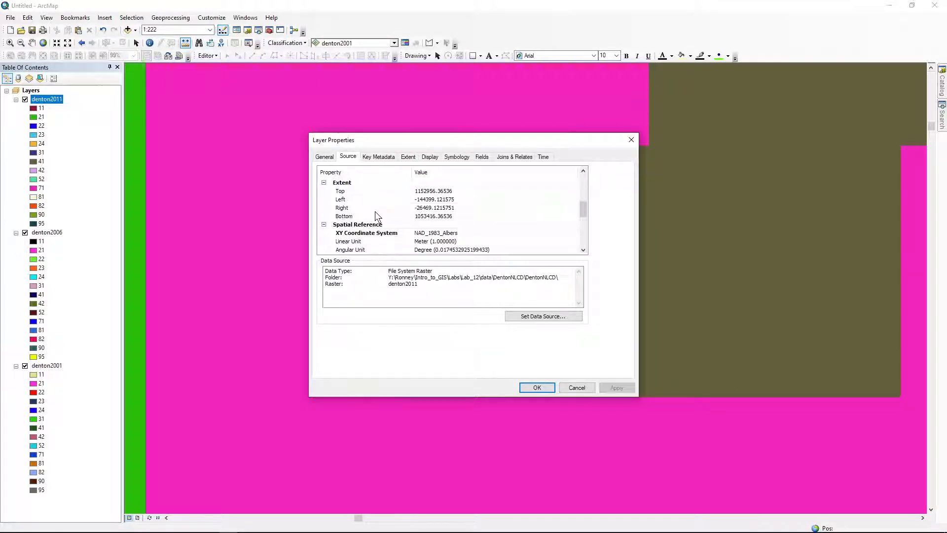
{"action": "scroll", "coordinate": [375, 216], "scroll_direction": "down", "scroll_amount": 1}
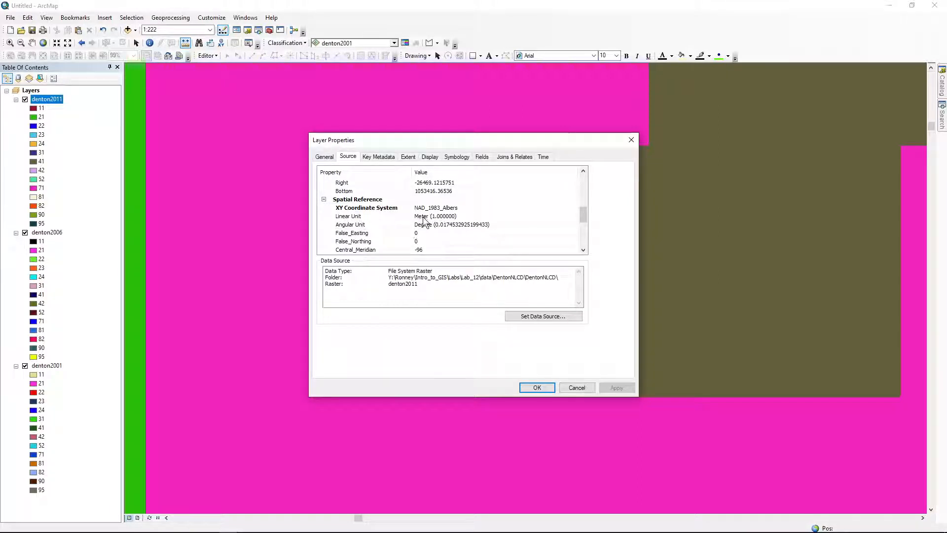
{"action": "scroll", "coordinate": [423, 227], "scroll_direction": "up", "scroll_amount": 2}
{"action": "scroll", "coordinate": [423, 227], "scroll_direction": "up", "scroll_amount": 3}
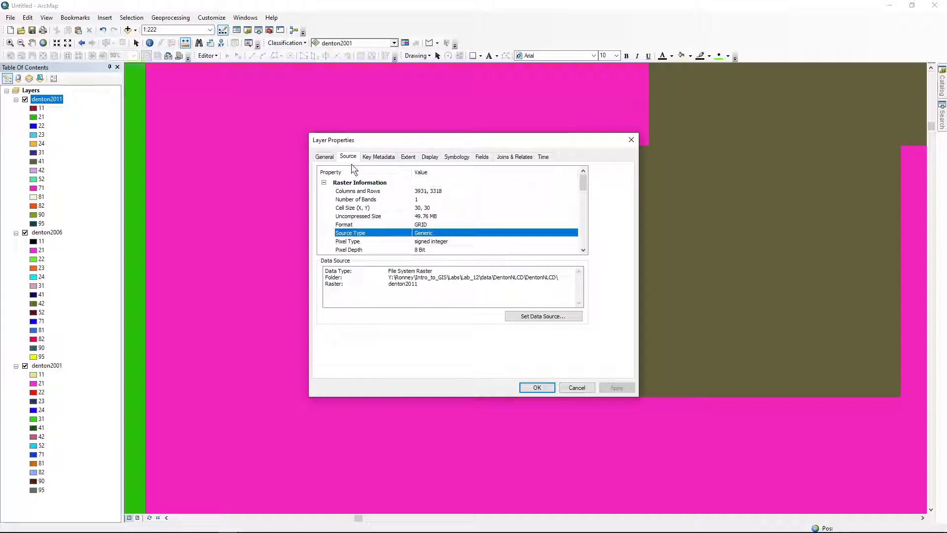
{"action": "scroll", "coordinate": [387, 227], "scroll_direction": "down", "scroll_amount": 1}
{"action": "scroll", "coordinate": [386, 224], "scroll_direction": "down", "scroll_amount": 4}
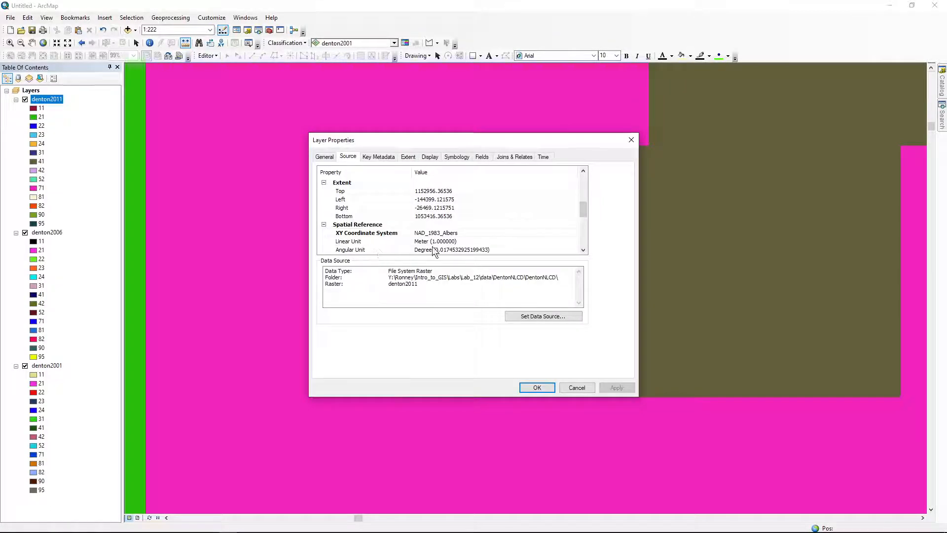
{"action": "left_click", "coordinate": [577, 388]}
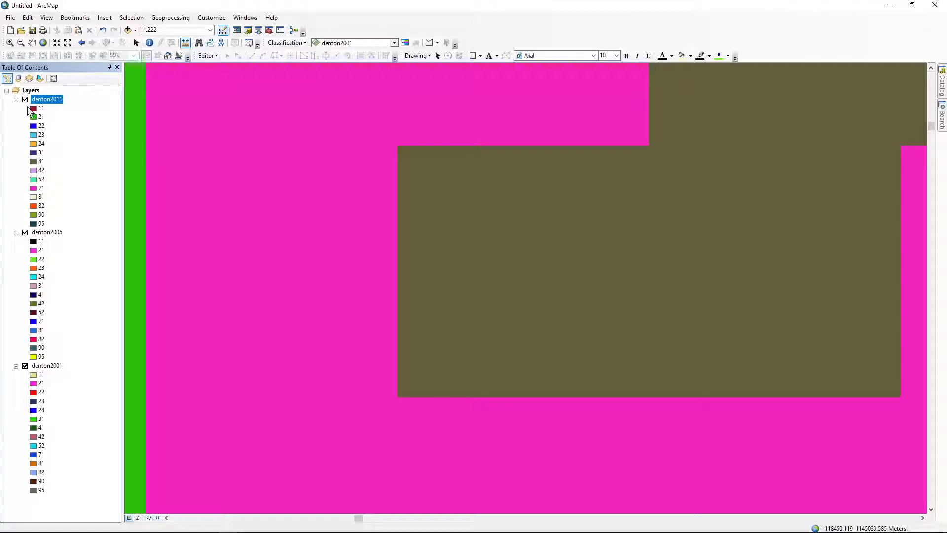
Step: Return to the 1:250,000 extent, open the denton2011 attribute table and examine its VALUE and COUNT fields
{"action": "left_click", "coordinate": [83, 43]}
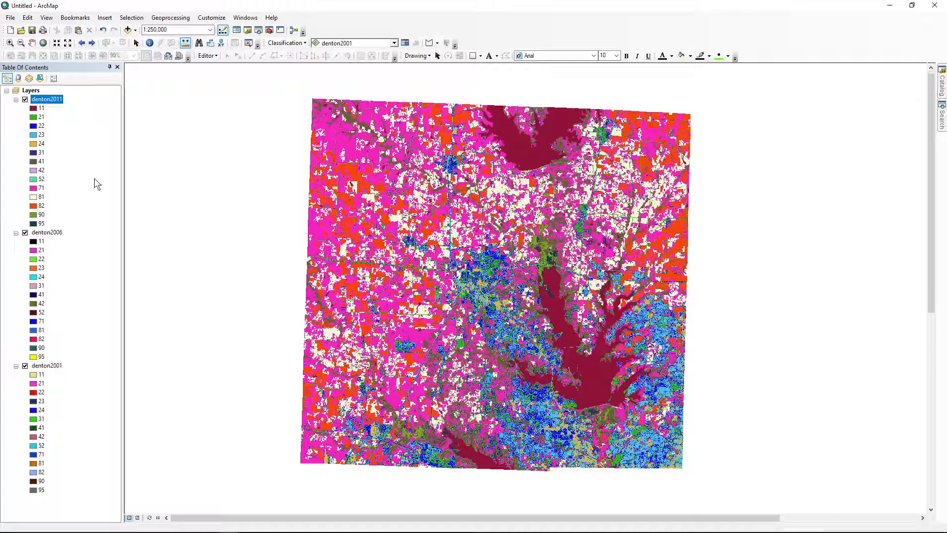
{"action": "right_click", "coordinate": [56, 103]}
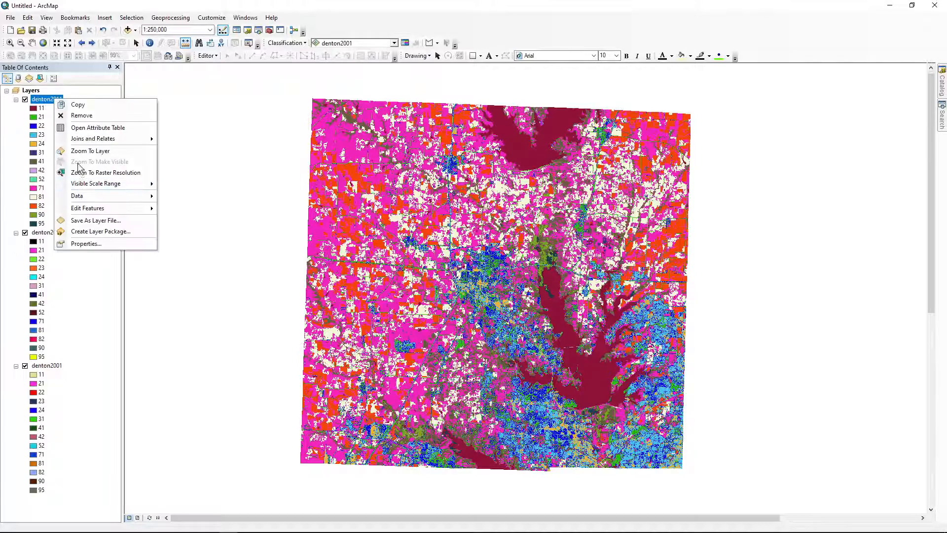
{"action": "left_click", "coordinate": [86, 129]}
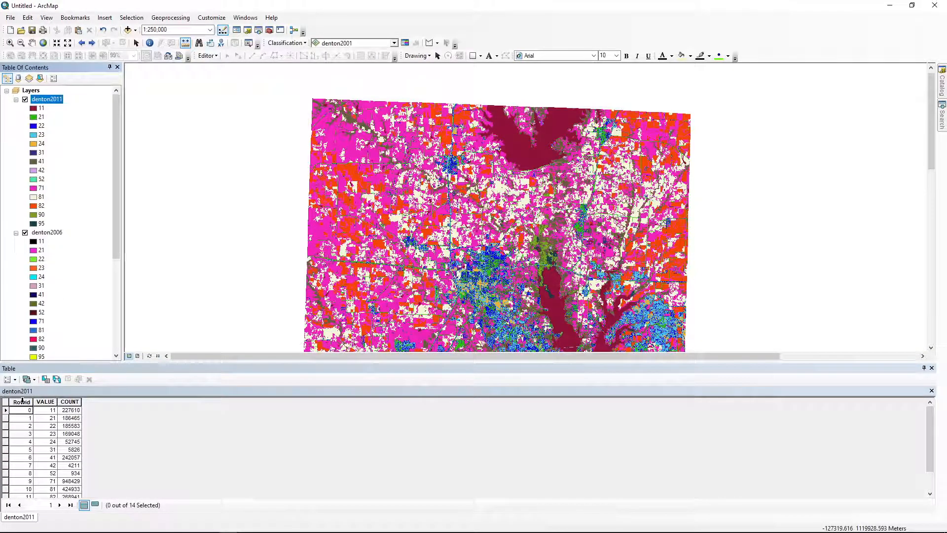
{"action": "left_click", "coordinate": [45, 402]}
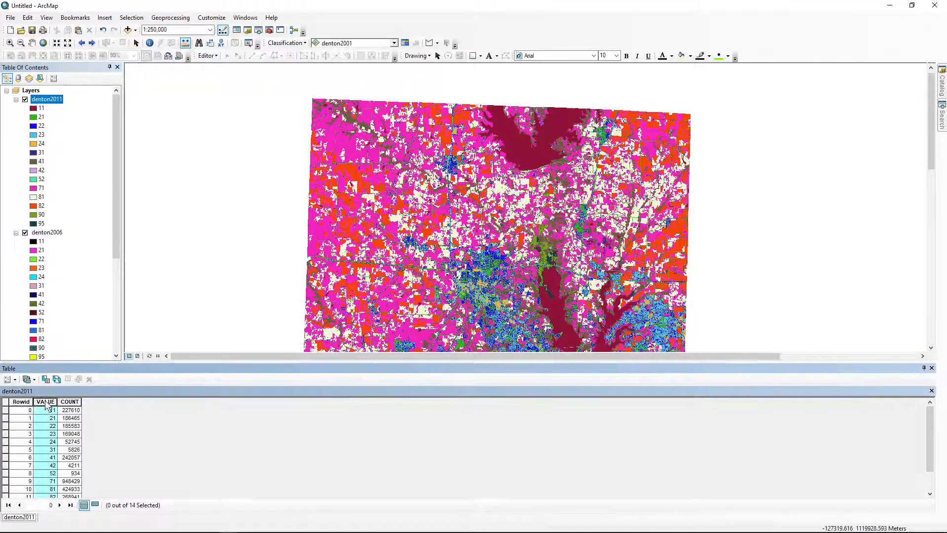
{"action": "left_click", "coordinate": [75, 402]}
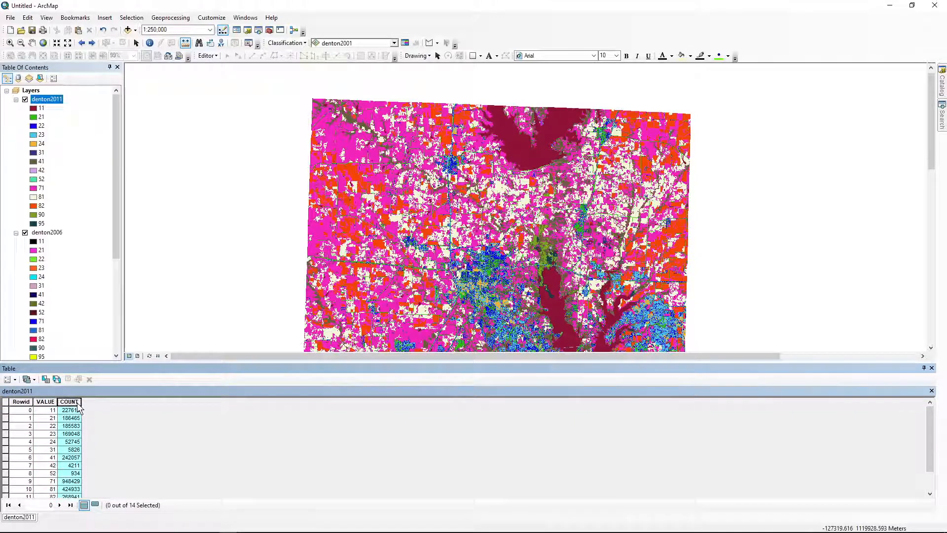
{"action": "left_click", "coordinate": [46, 402]}
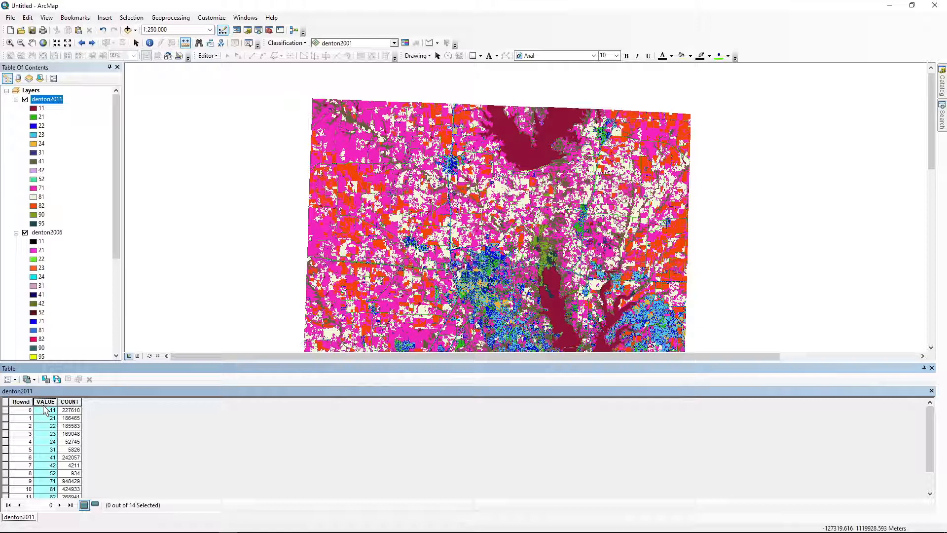
Step: Switch to the Snipping Tool and move the NLCD Land Cover Classification Legend clear of the map's center for comparison with the table
{"action": "mouse_move", "coordinate": [212, 530]}
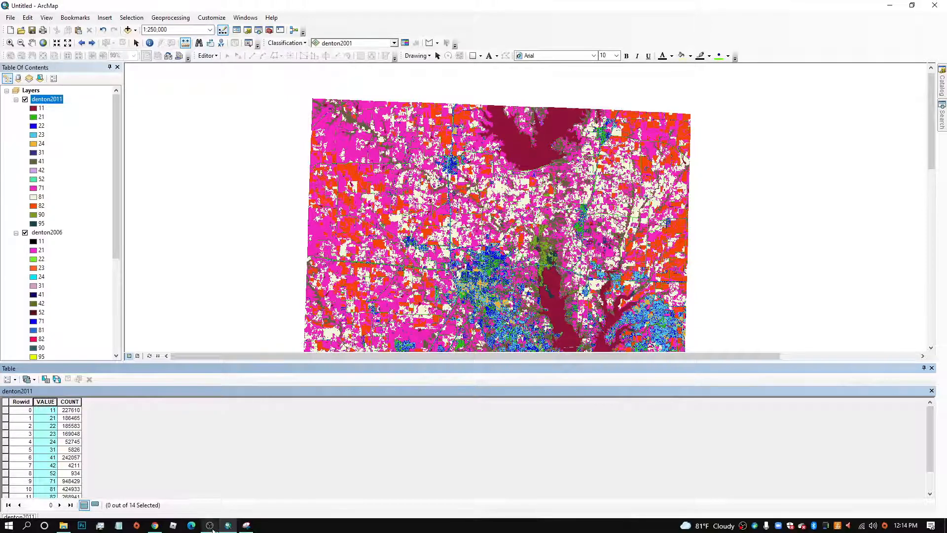
{"action": "left_click", "coordinate": [247, 525]}
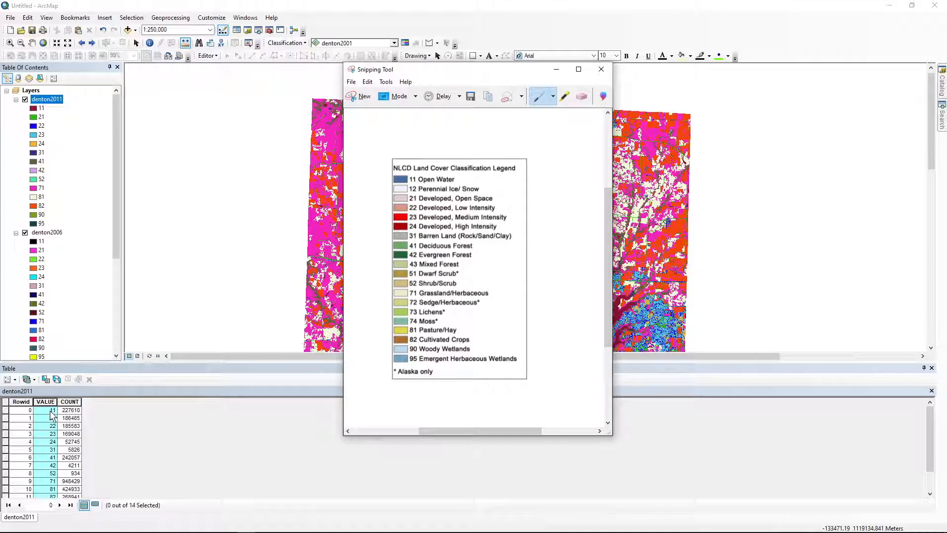
{"action": "left_click_drag", "start_coordinate": [403, 68], "coordinate": [685, 113]}
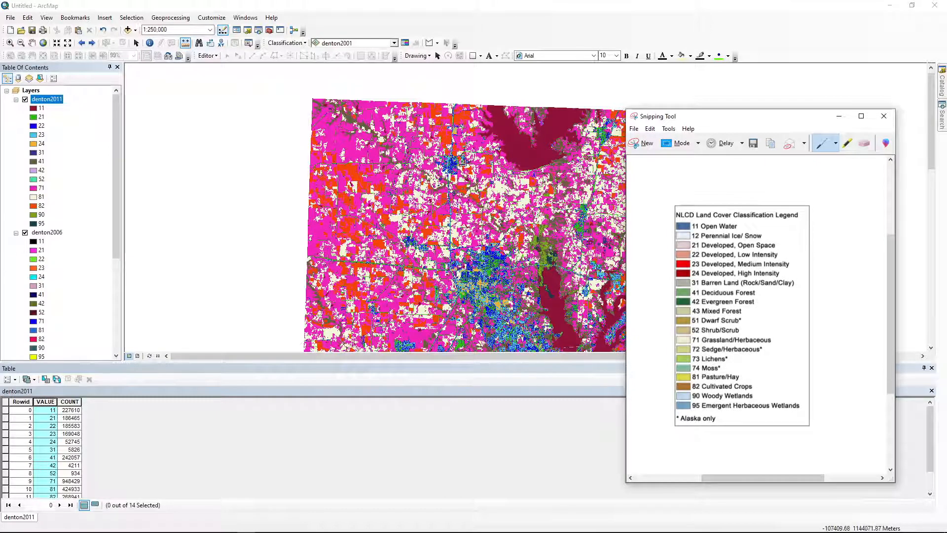
Step: Select the denton2011 record with value 11, consult the NLCD legend again, and select the record with value 21 instead
{"action": "left_click", "coordinate": [6, 410]}
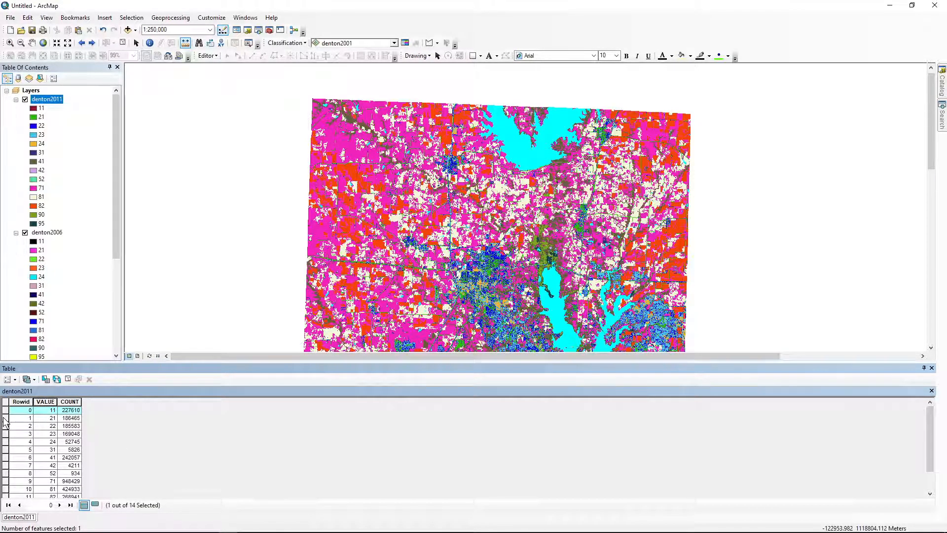
{"action": "left_click", "coordinate": [246, 527]}
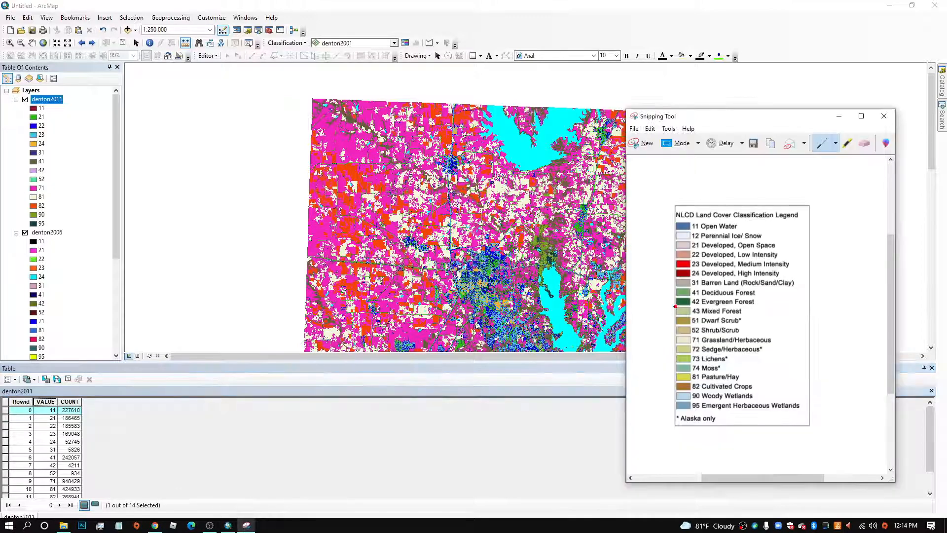
{"action": "left_click", "coordinate": [7, 418]}
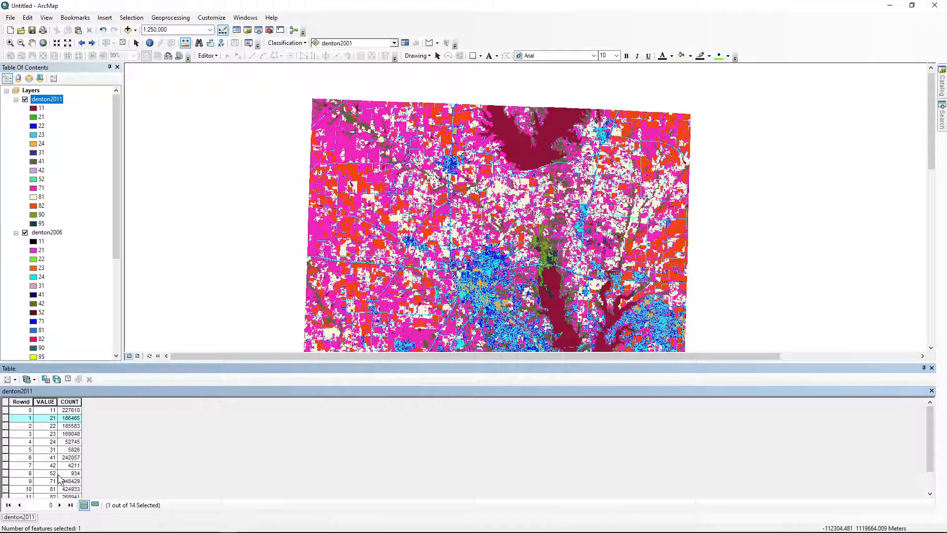
Step: Consult the NLCD legend, select the denton2011 record with value 52 and examine where that class lies on the map
{"action": "mouse_move", "coordinate": [182, 518]}
{"action": "left_click", "coordinate": [247, 525]}
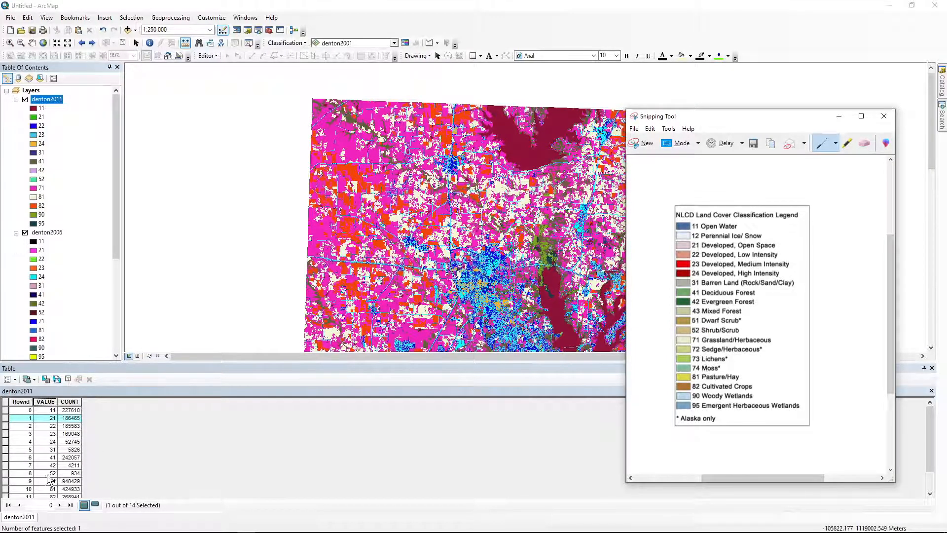
{"action": "left_click", "coordinate": [6, 473]}
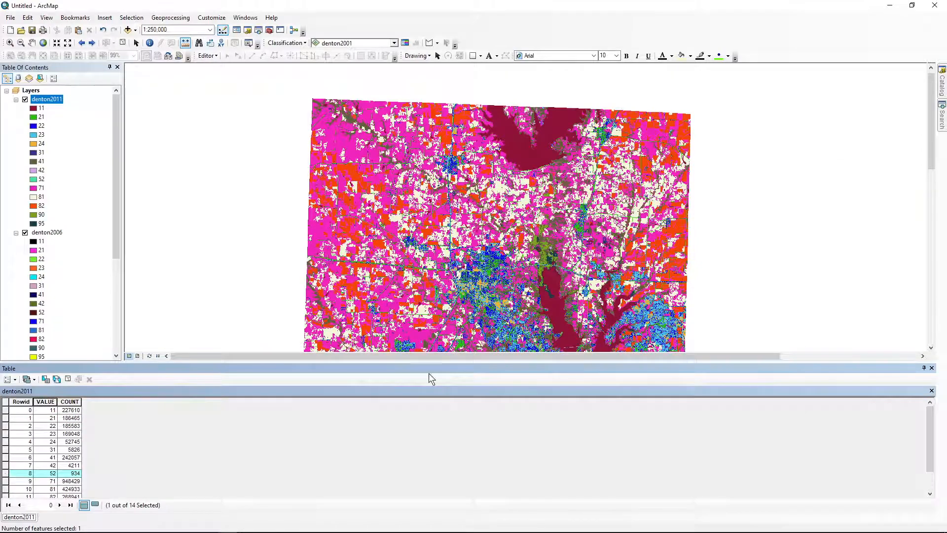
{"action": "left_click_drag", "start_coordinate": [477, 289], "coordinate": [446, 202]}
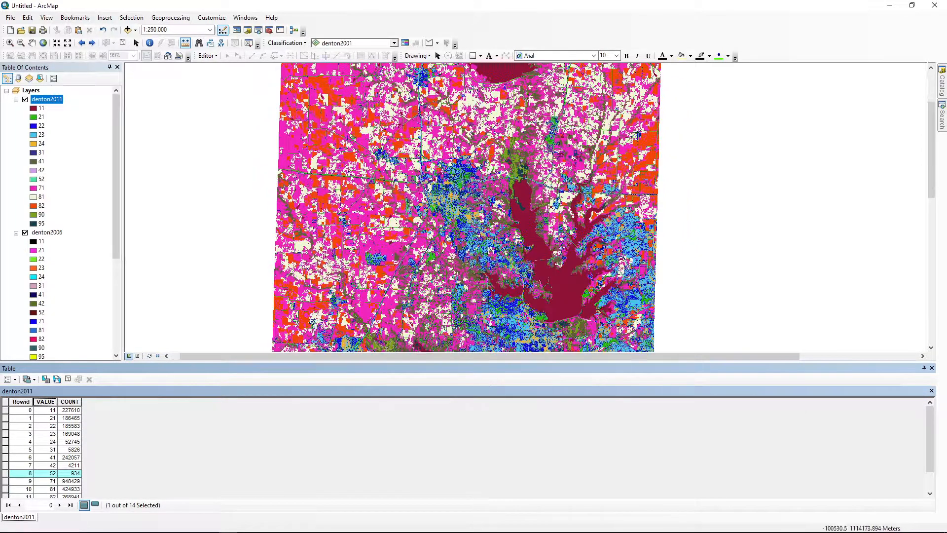
{"action": "left_click_drag", "start_coordinate": [484, 299], "coordinate": [486, 190]}
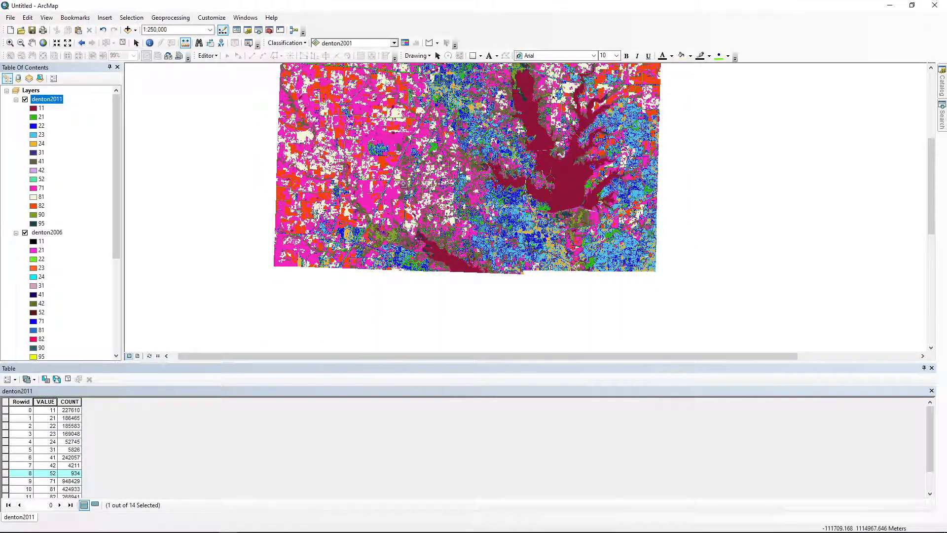
{"action": "left_click_drag", "start_coordinate": [403, 156], "coordinate": [417, 238]}
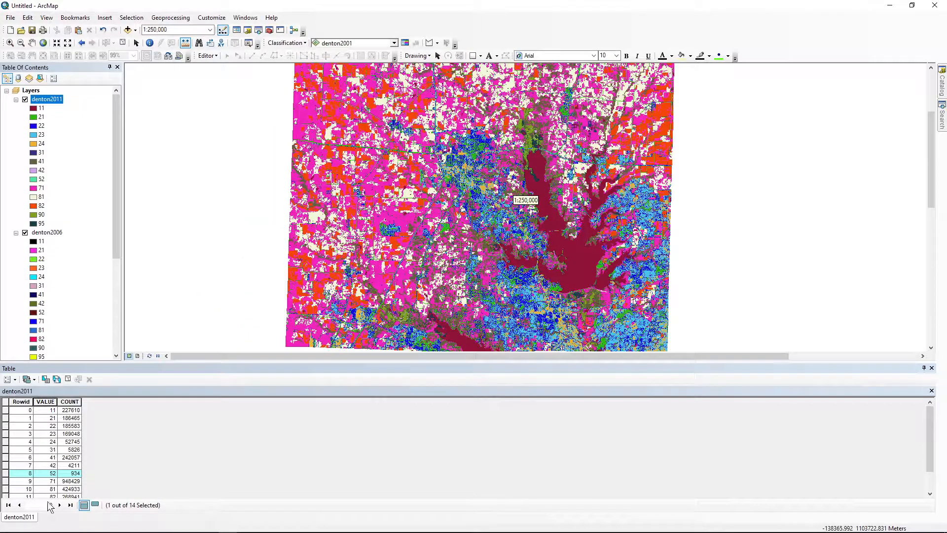
Step: Check the remaining denton2011 classes against the NLCD legend and select the record with value 71
{"action": "left_click_drag", "start_coordinate": [931, 443], "coordinate": [931, 480]}
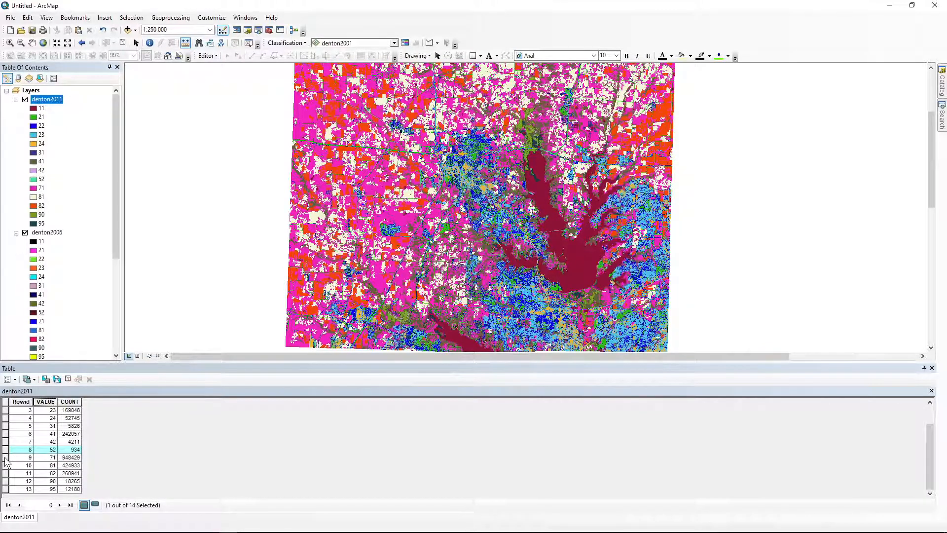
{"action": "mouse_move", "coordinate": [380, 525]}
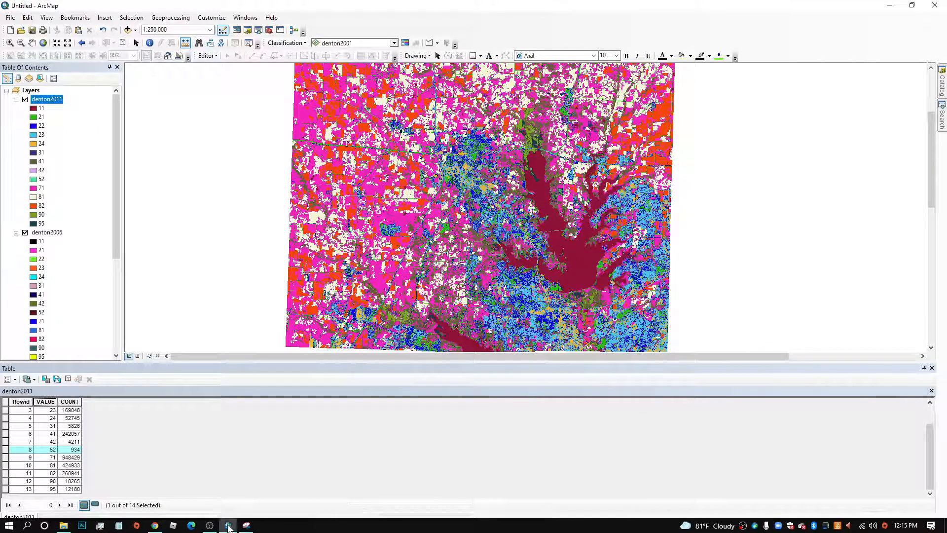
{"action": "left_click", "coordinate": [255, 527]}
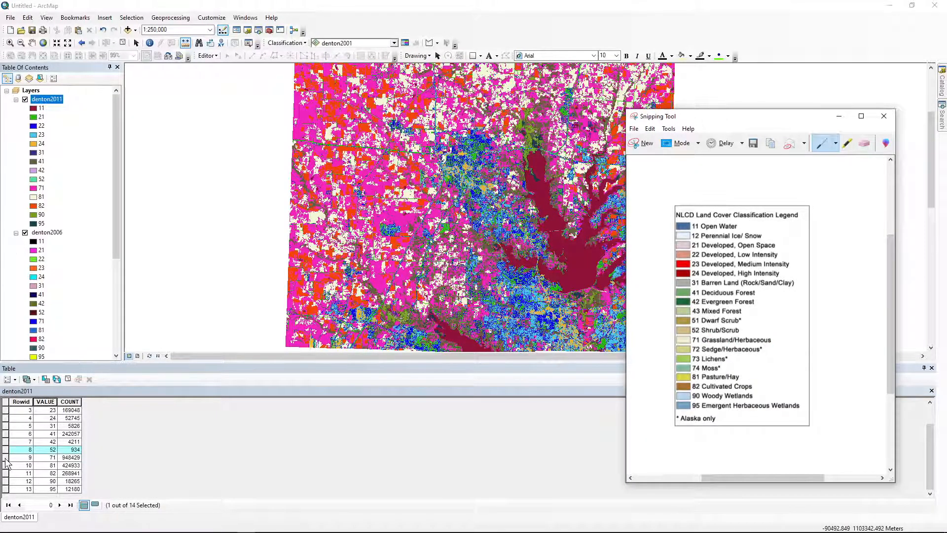
{"action": "left_click", "coordinate": [5, 458]}
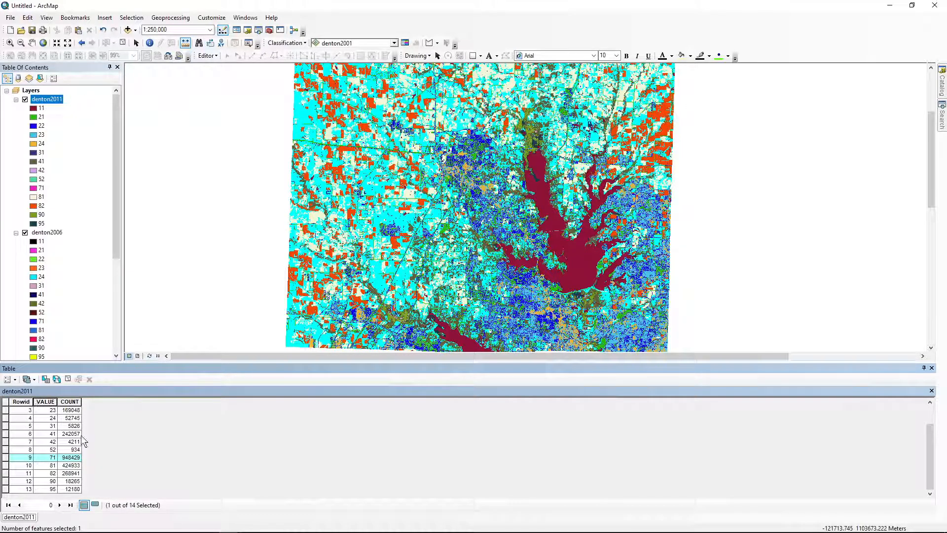
Step: Highlight the COUNT field of the denton2011 table and select the record with value 11
{"action": "left_click", "coordinate": [69, 402]}
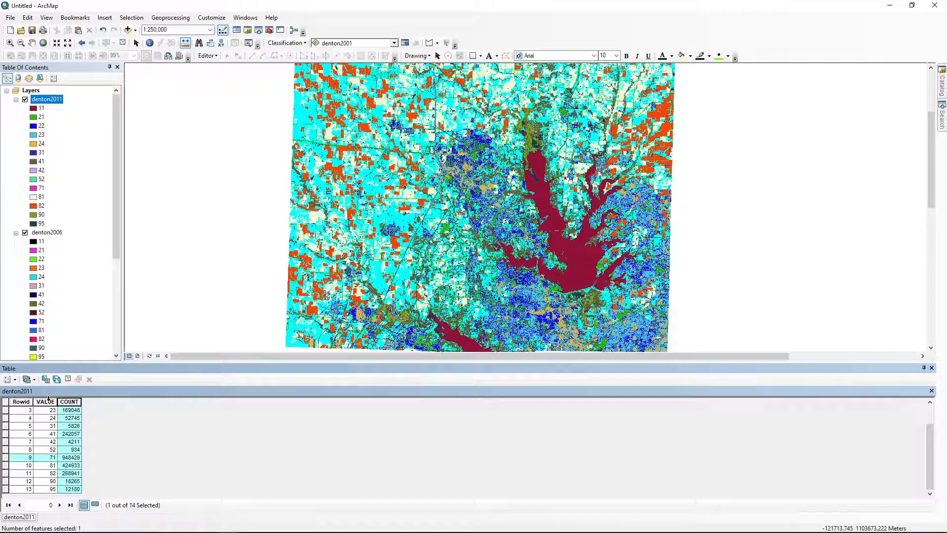
{"action": "scroll", "coordinate": [98, 438], "scroll_direction": "up", "scroll_amount": 1}
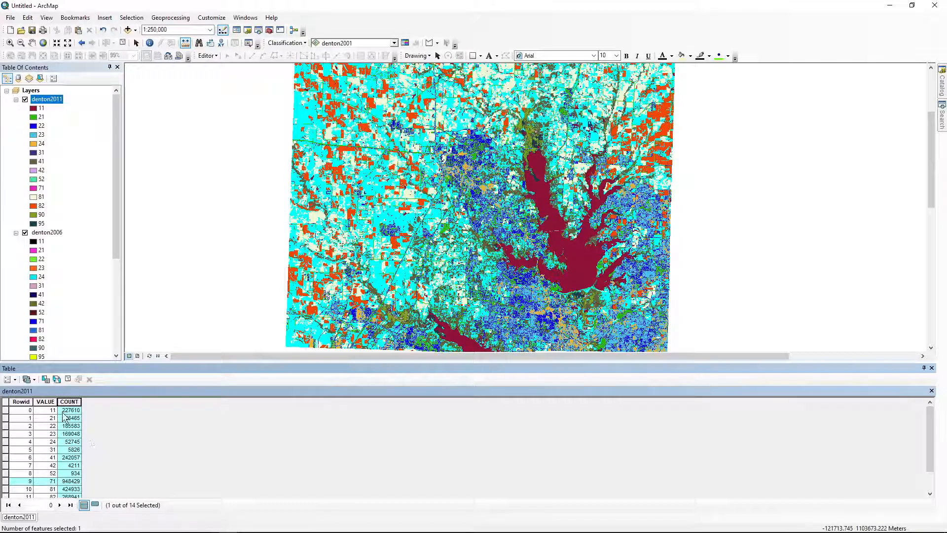
{"action": "left_click", "coordinate": [5, 409]}
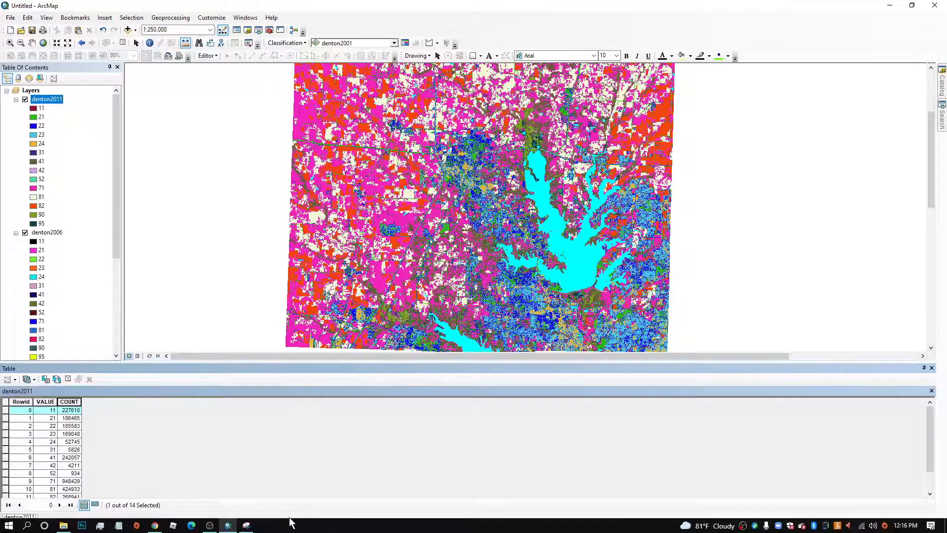
Step: Consult the NLCD legend again and select the denton2011 record with value 90
{"action": "left_click", "coordinate": [247, 530]}
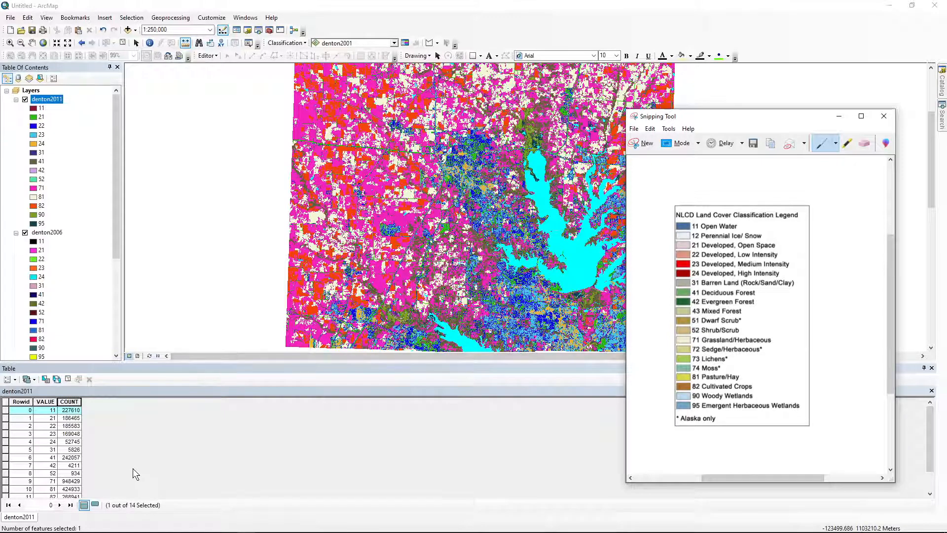
{"action": "left_click", "coordinate": [70, 490]}
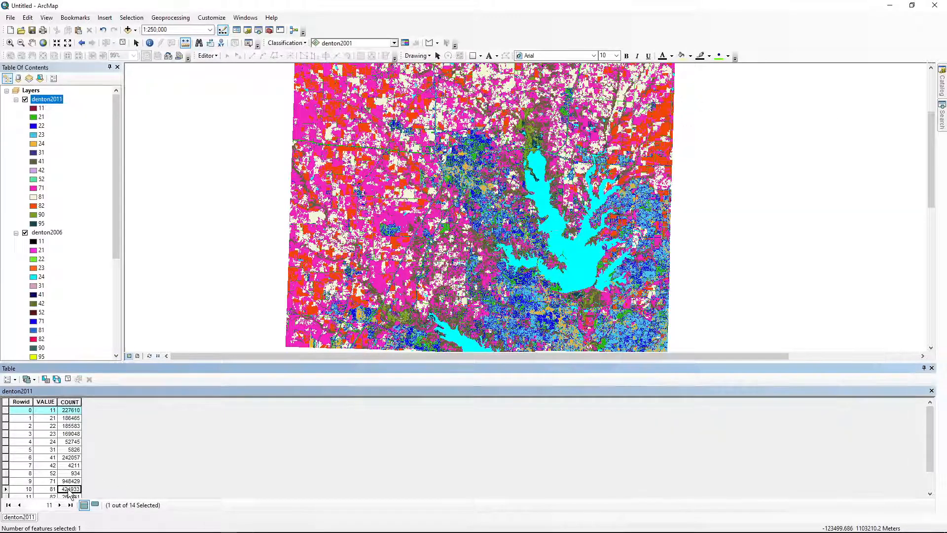
{"action": "scroll", "coordinate": [69, 489], "scroll_direction": "down", "scroll_amount": 1}
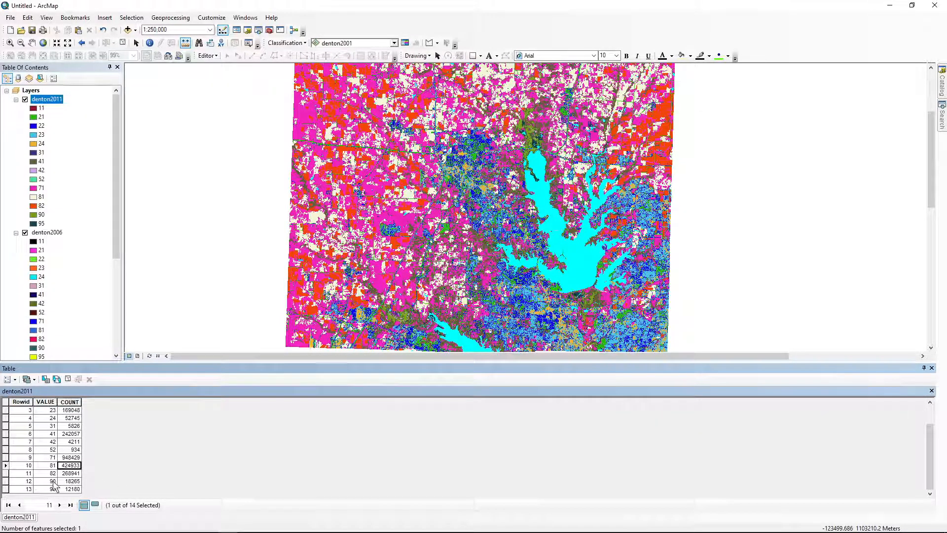
{"action": "left_click", "coordinate": [6, 481]}
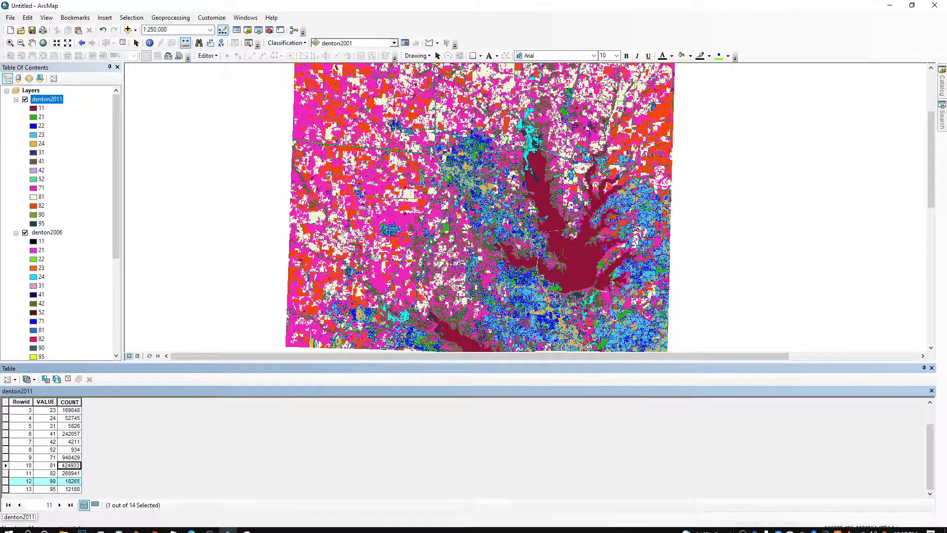
Step: Compare the two wetland classes with the NLCD legend, selecting the record with value 95 and again the one with value 90
{"action": "left_click", "coordinate": [242, 528]}
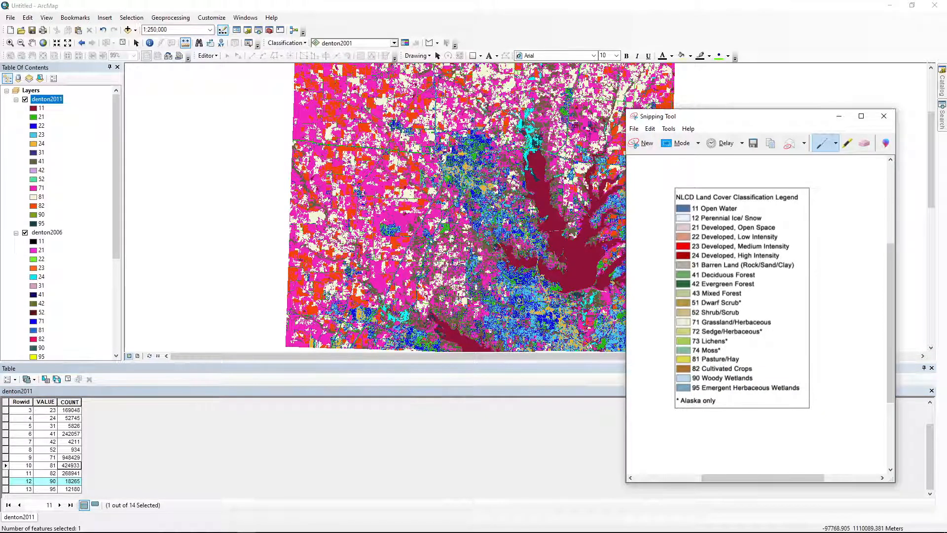
{"action": "left_click", "coordinate": [620, 6]}
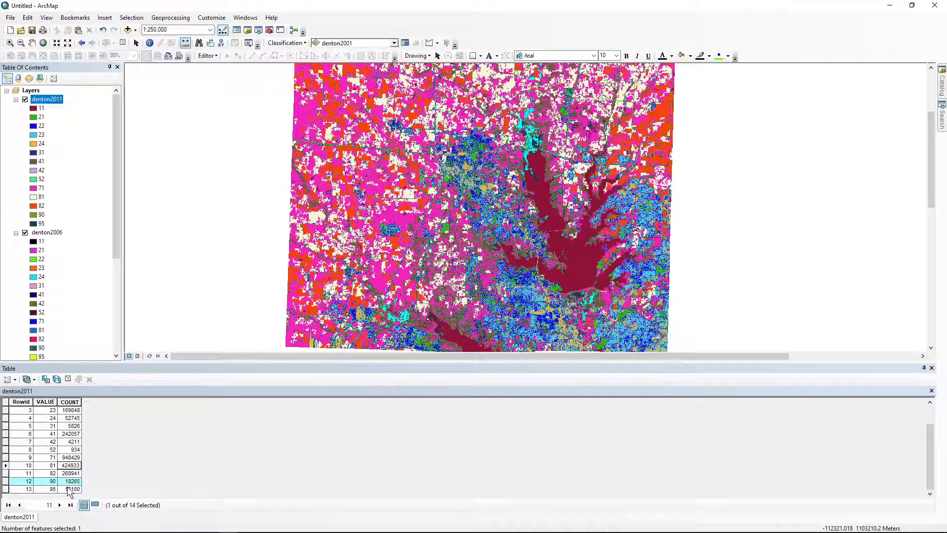
{"action": "left_click", "coordinate": [6, 489]}
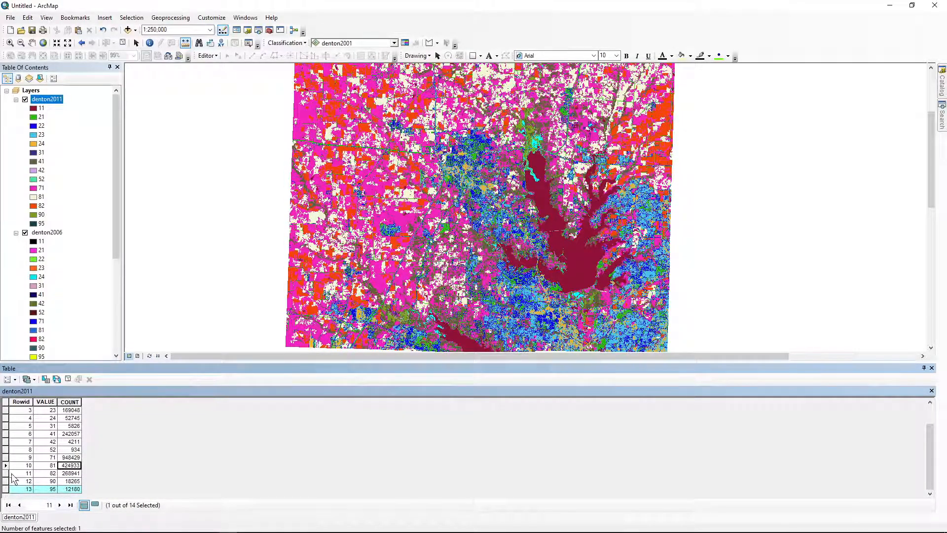
{"action": "left_click", "coordinate": [6, 480]}
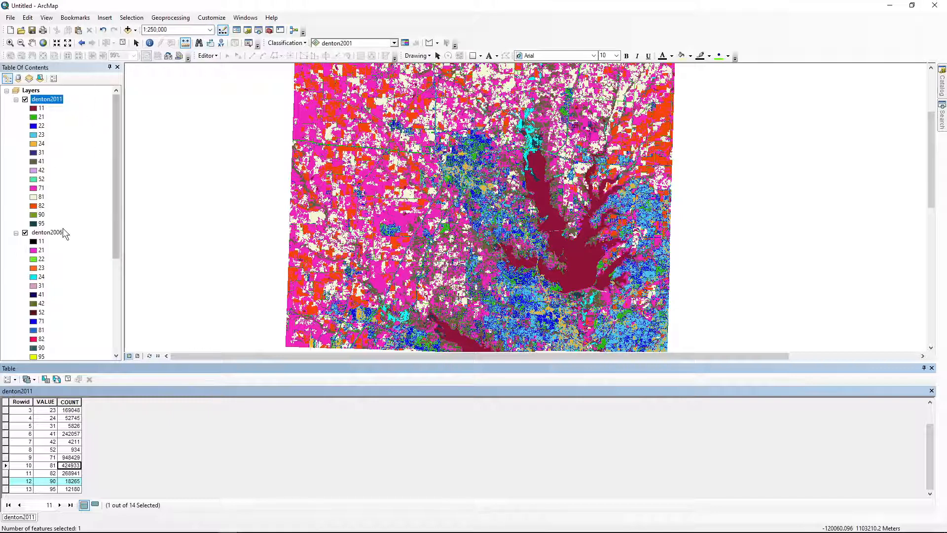
Step: Open the attribute tables of the denton2006 and denton2001 layers alongside the denton2011 table
{"action": "left_click_drag", "start_coordinate": [114, 227], "coordinate": [109, 342]}
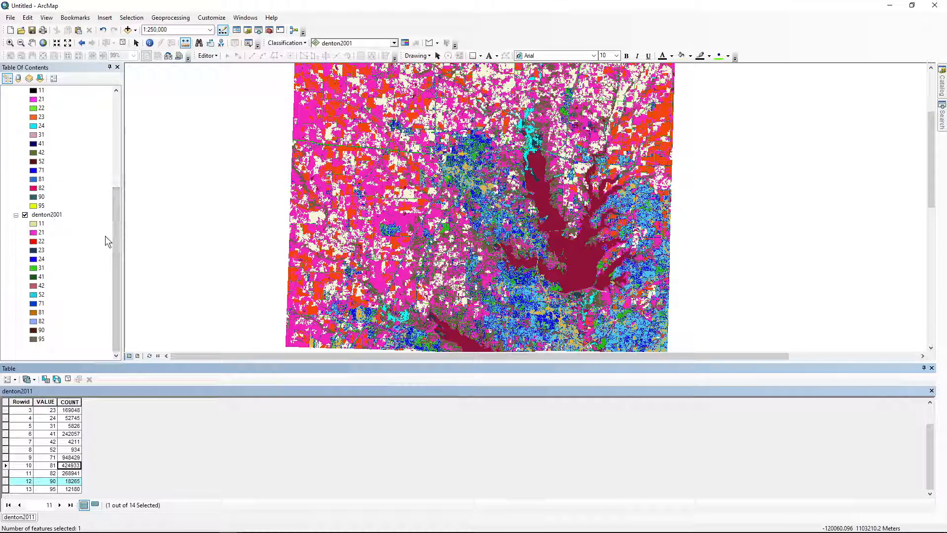
{"action": "left_click_drag", "start_coordinate": [115, 236], "coordinate": [114, 143]}
{"action": "right_click", "coordinate": [49, 233]}
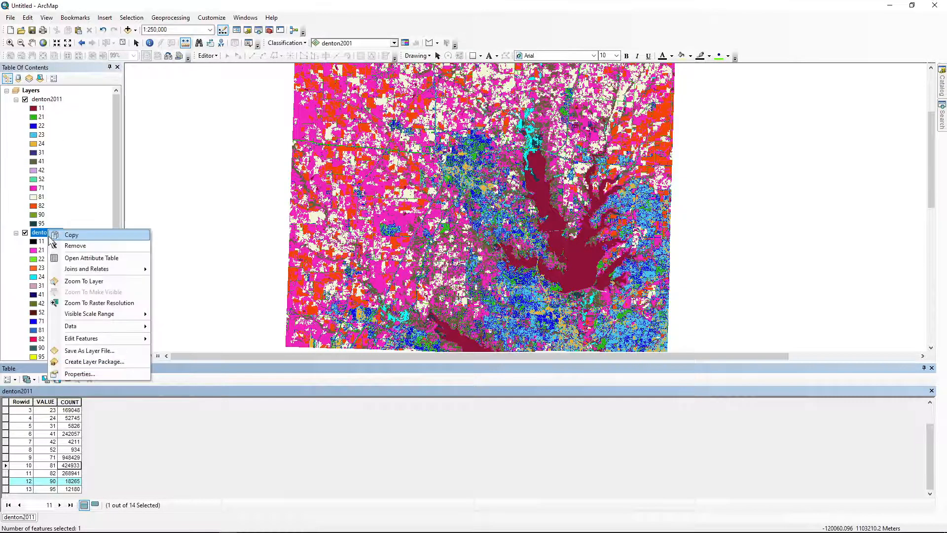
{"action": "left_click", "coordinate": [101, 258]}
{"action": "left_click_drag", "start_coordinate": [115, 209], "coordinate": [122, 276]}
{"action": "right_click", "coordinate": [49, 214]}
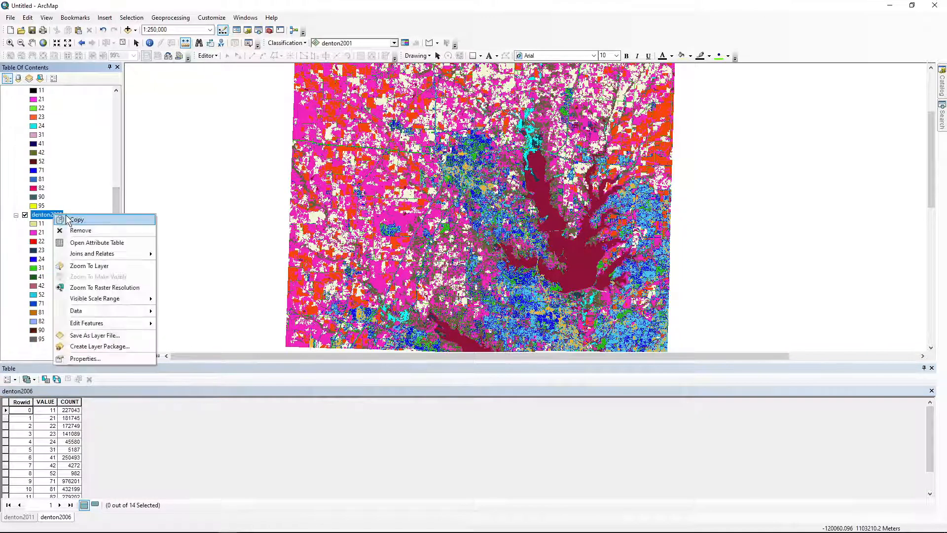
{"action": "left_click", "coordinate": [80, 244]}
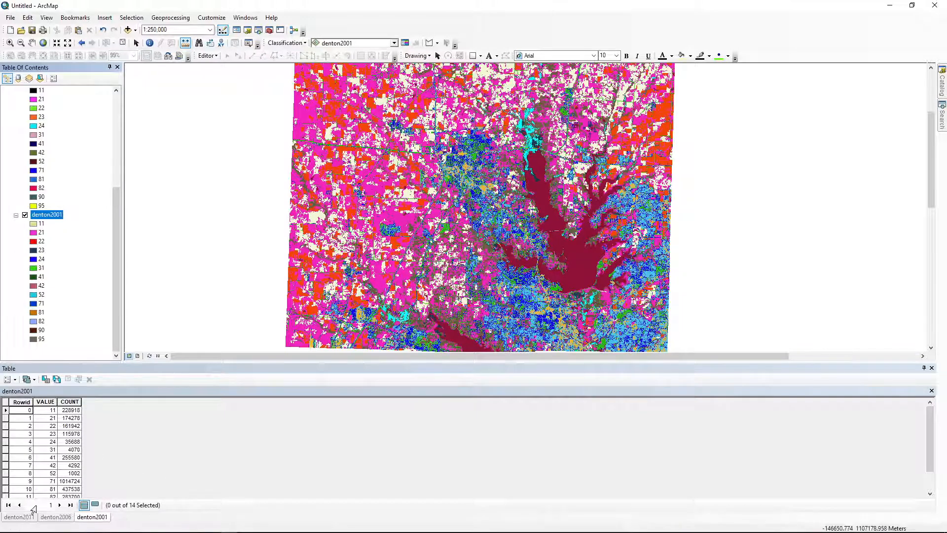
Step: Compare the class counts in the denton2011, denton2006 and denton2001 attribute tables
{"action": "left_click", "coordinate": [19, 517]}
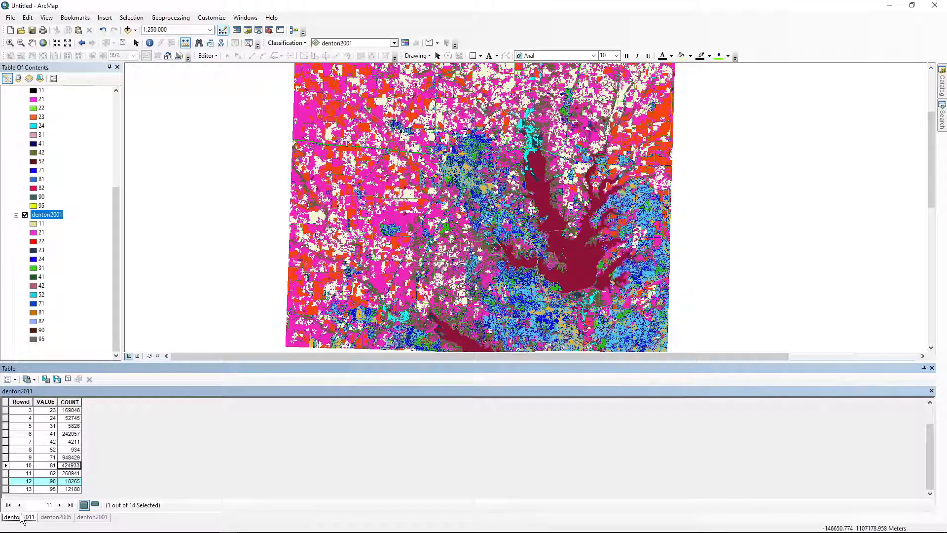
{"action": "left_click", "coordinate": [52, 518]}
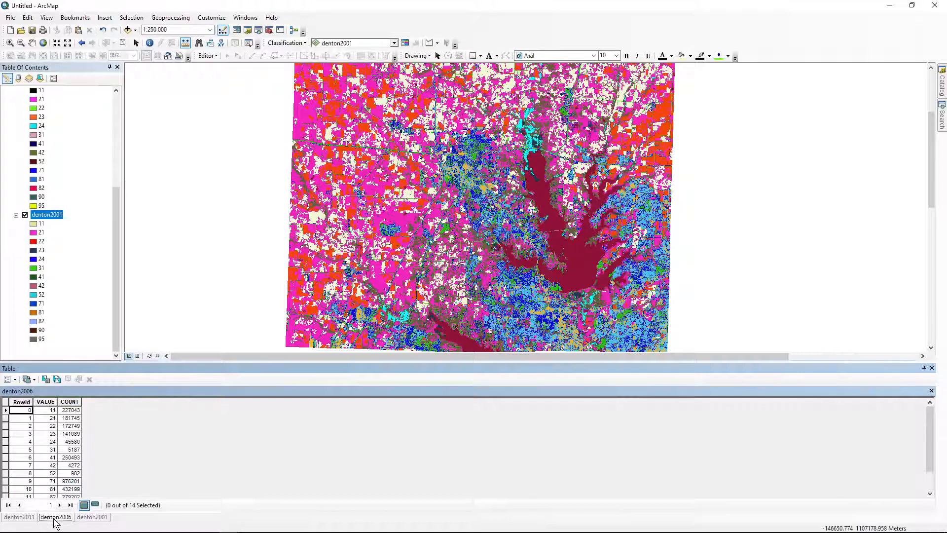
{"action": "left_click", "coordinate": [88, 518]}
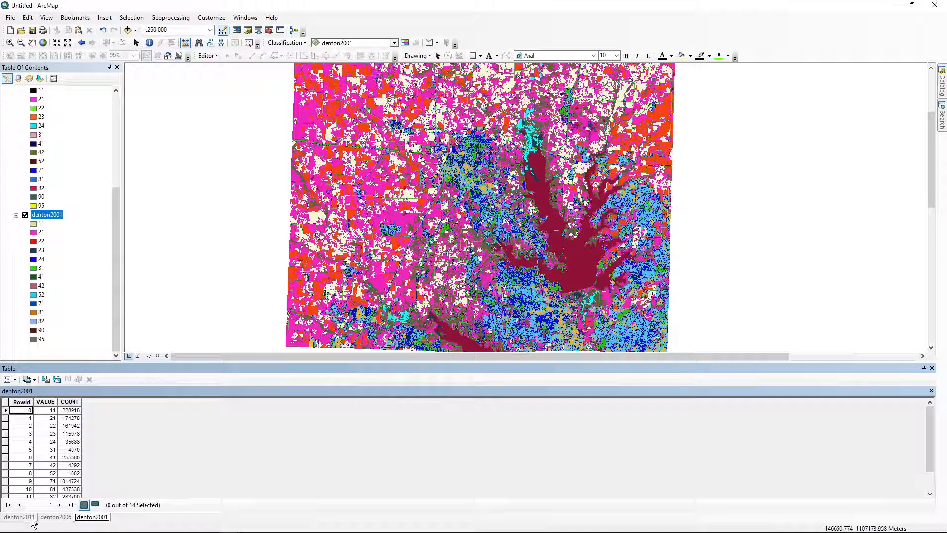
Step: Review the NLCD Land Cover Classification Legend once more and close the attribute table window
{"action": "mouse_move", "coordinate": [197, 532]}
{"action": "left_click", "coordinate": [247, 526]}
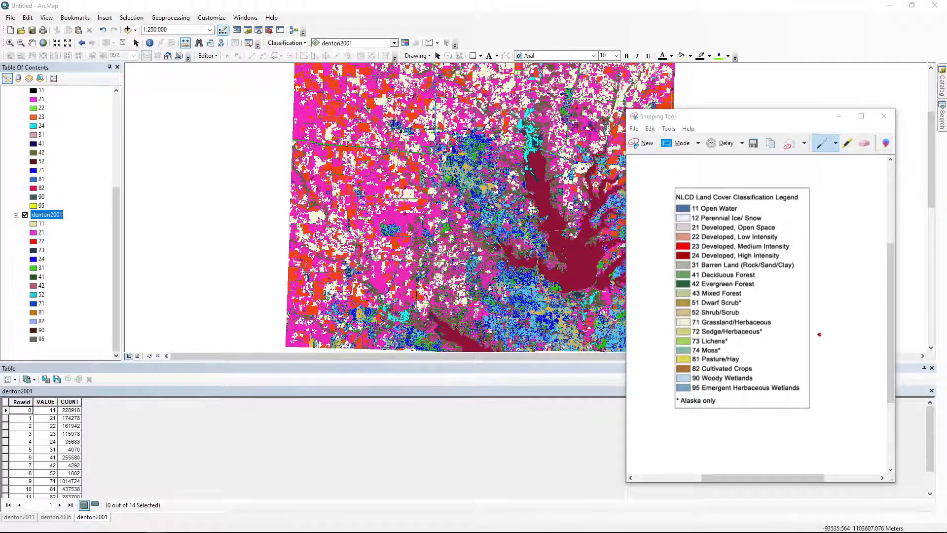
{"action": "left_click", "coordinate": [932, 367]}
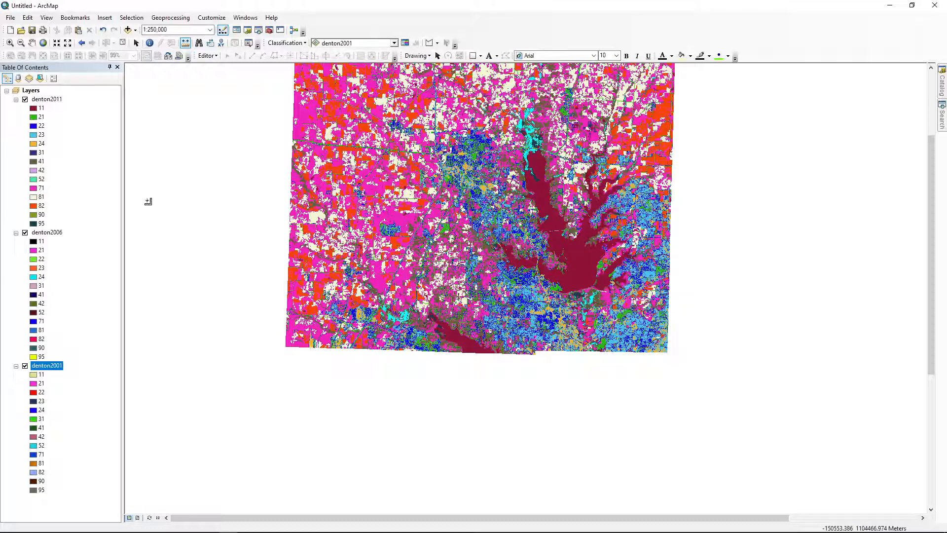
{"action": "left_click_drag", "start_coordinate": [371, 192], "coordinate": [367, 301]}
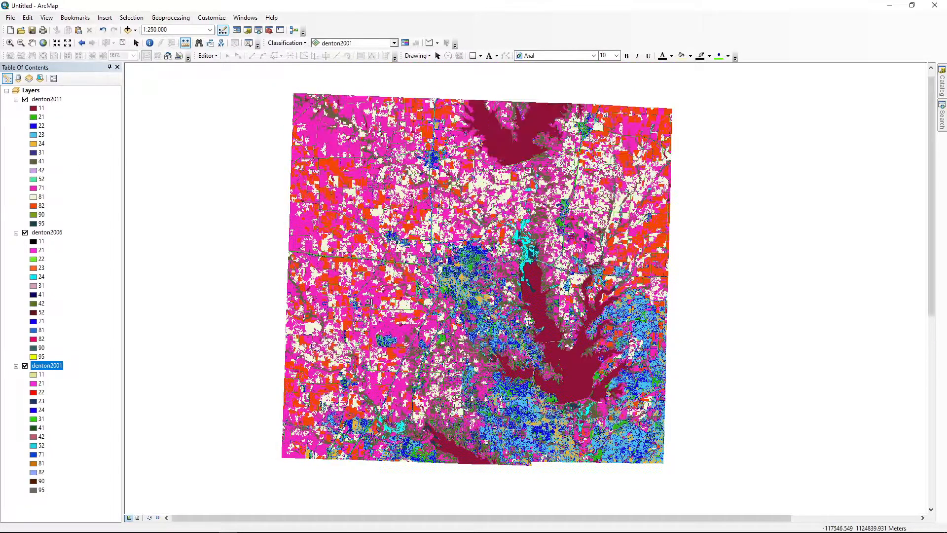